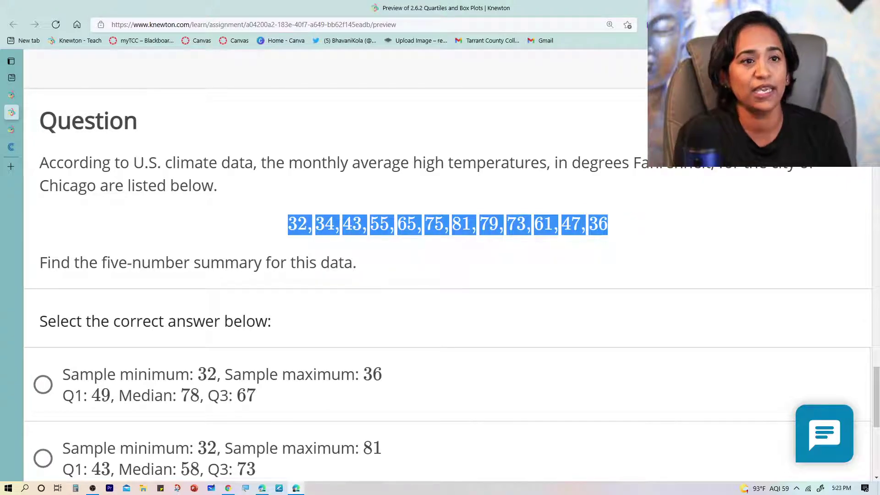
# In ClassCalc, replace the existing boxplot expression with the list L = [32, 34, 43, 55, 65, 75, 81, 79, 73, 61, 47, 36]
pyautogui.click(11, 146)
pyautogui.click(338, 93)
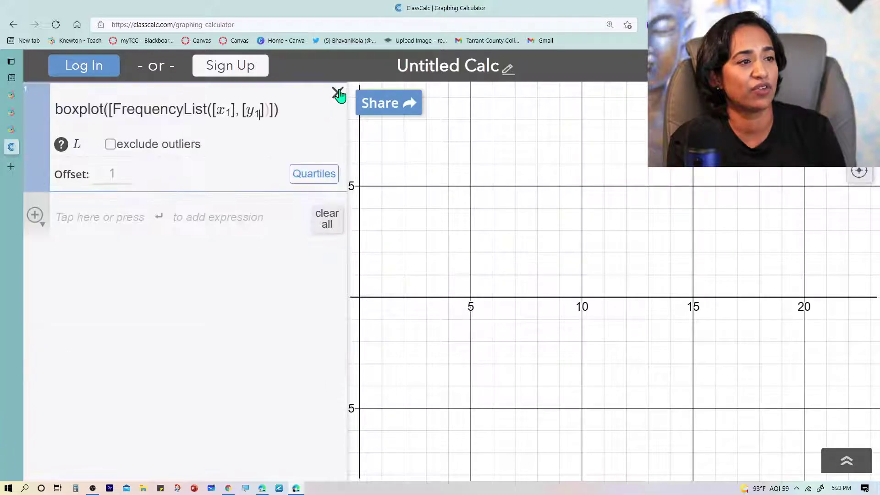
pyautogui.click(337, 93)
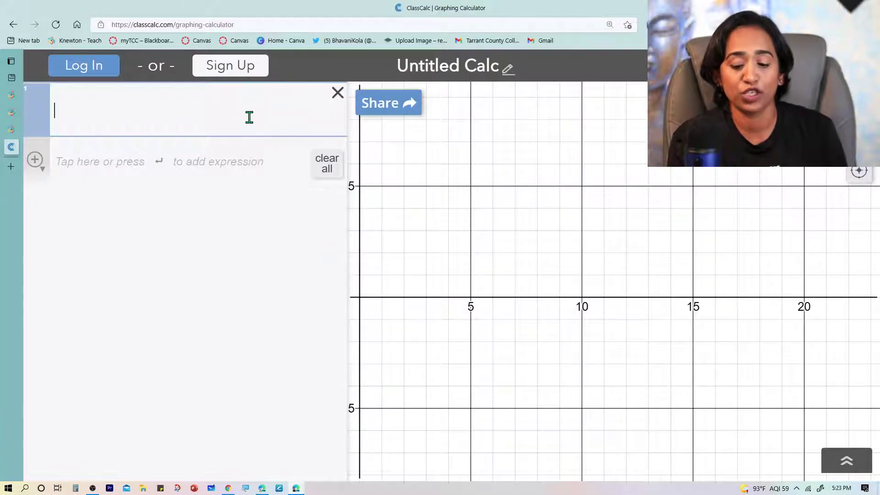
pyautogui.hotkey('ctrl', 'v')
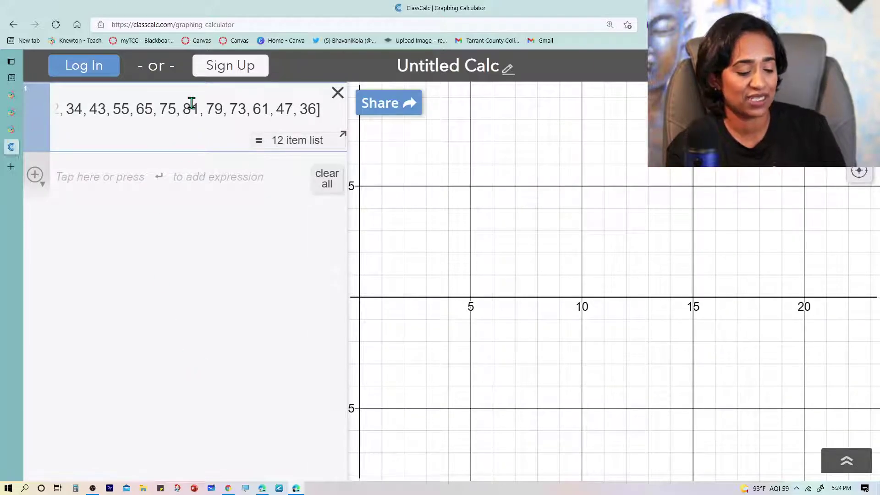
pyautogui.press('Home')
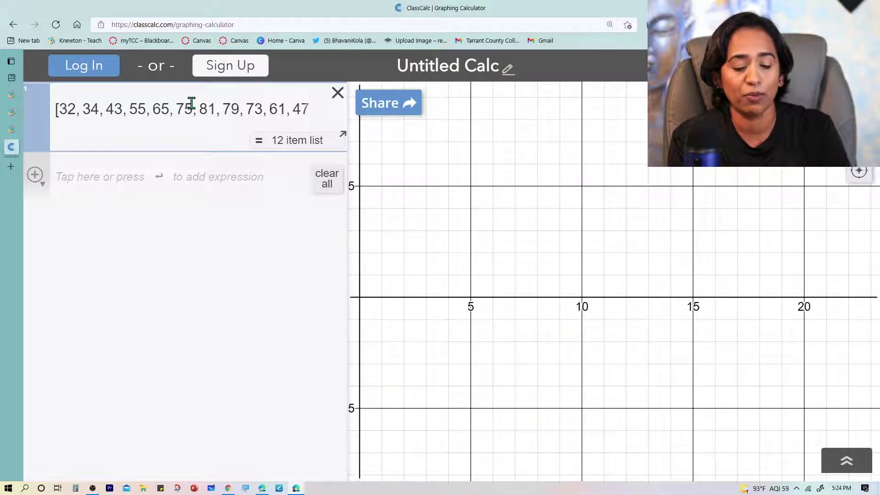
pyautogui.write('L=')
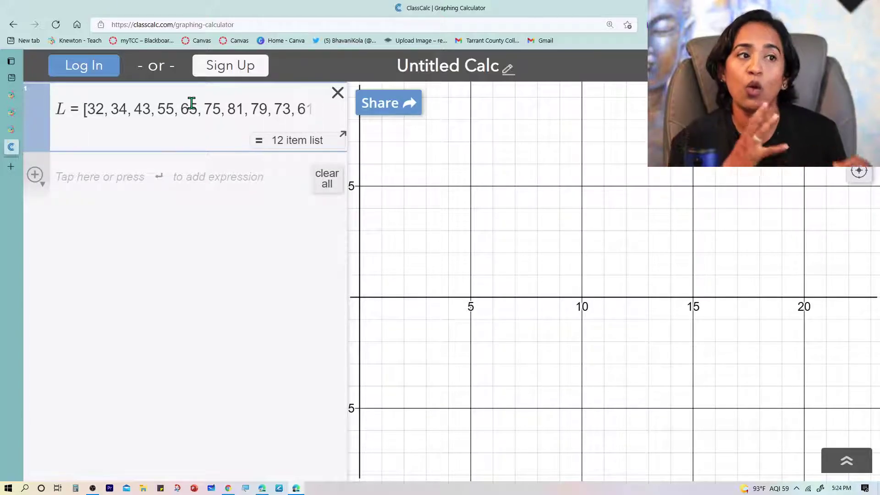
# Add a second expression that plots a boxplot of list L
pyautogui.click(846, 461)
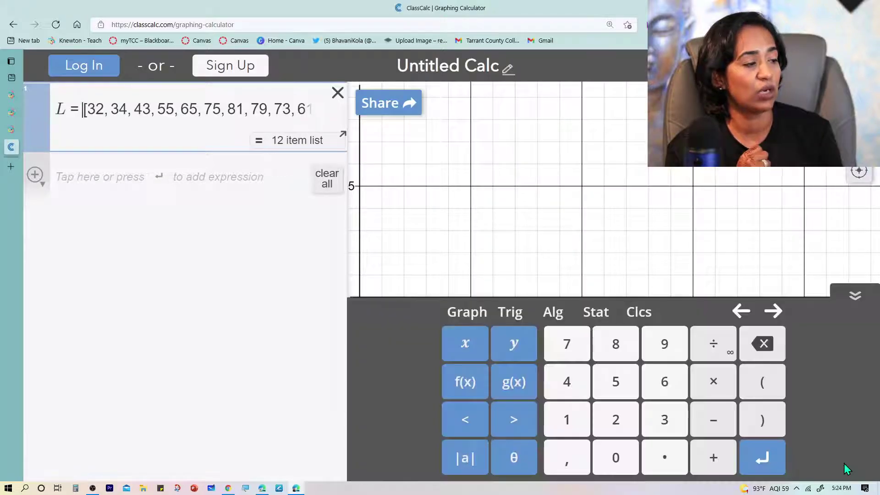
pyautogui.click(599, 315)
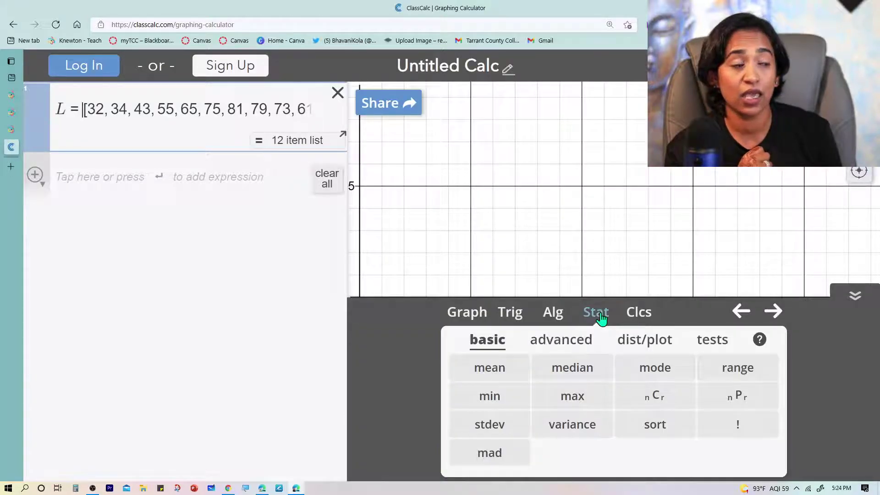
pyautogui.click(662, 343)
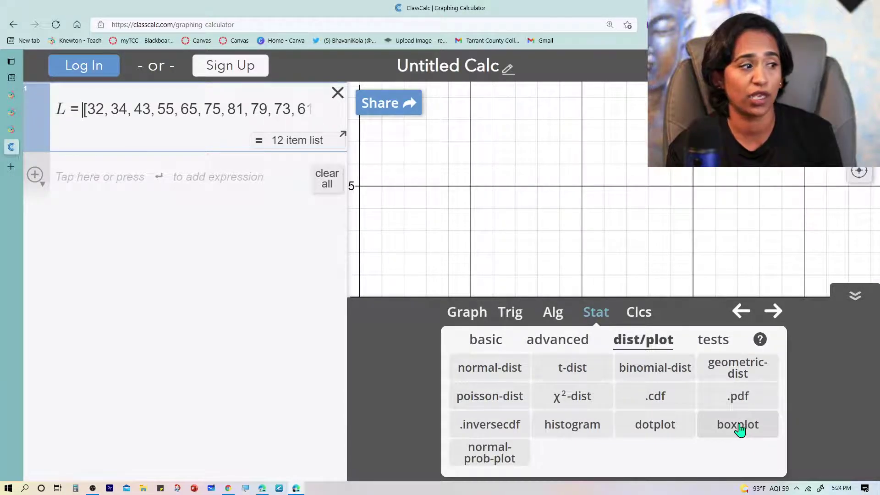
pyautogui.click(187, 180)
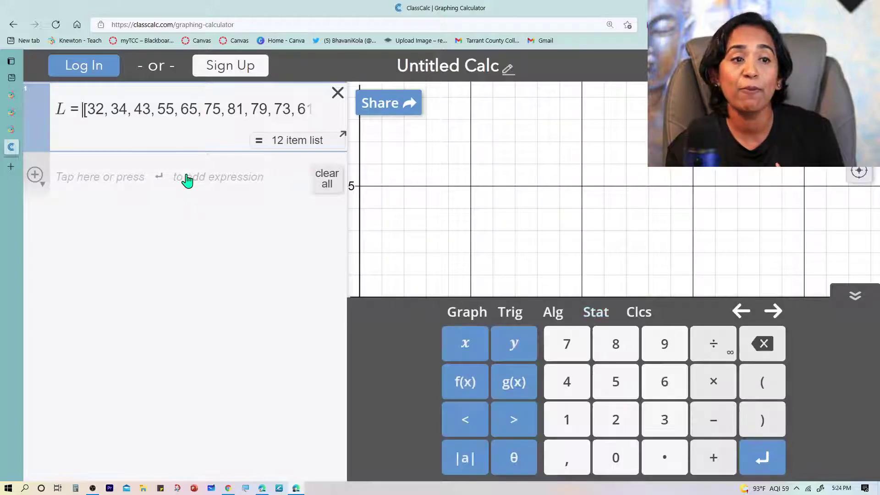
pyautogui.click(187, 180)
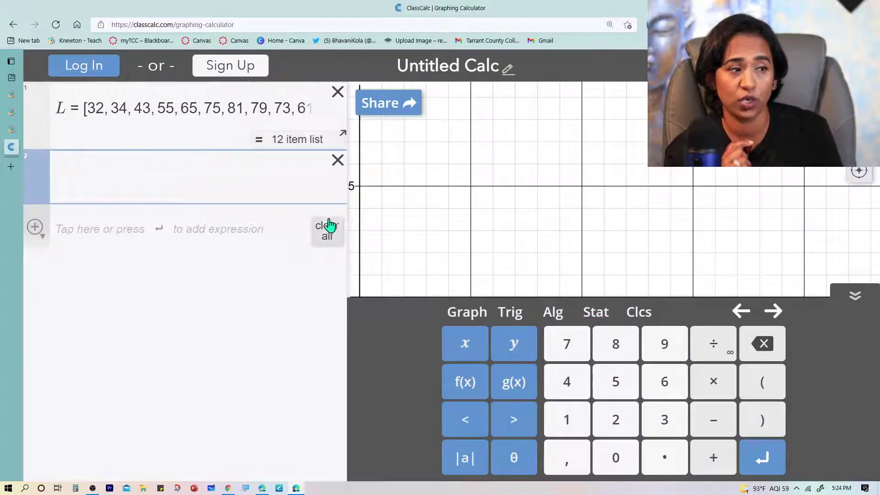
pyautogui.click(598, 321)
pyautogui.click(659, 345)
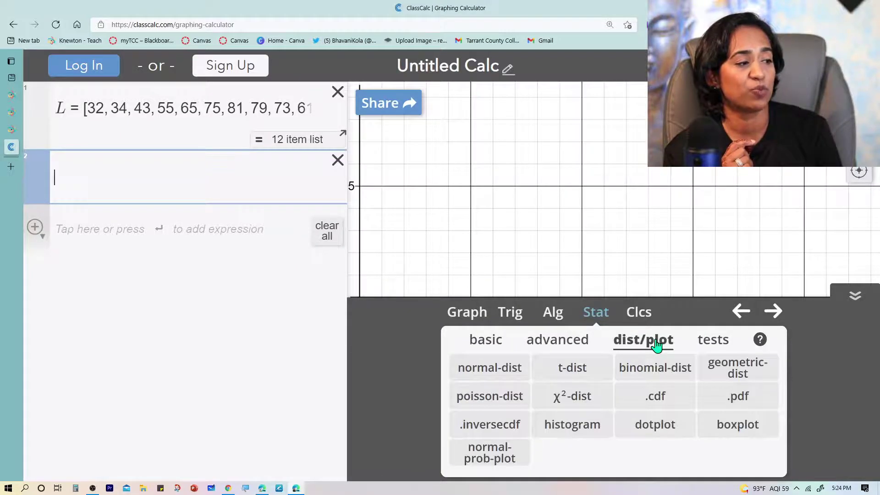
pyautogui.click(737, 428)
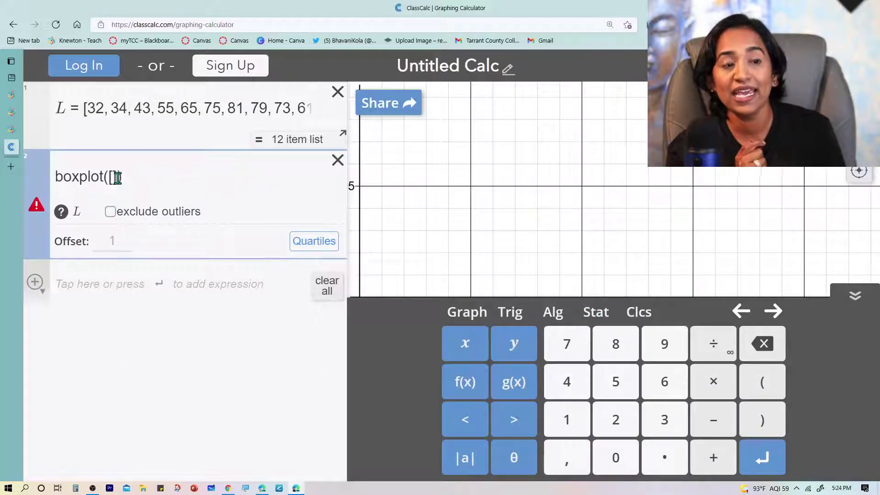
pyautogui.write('L')
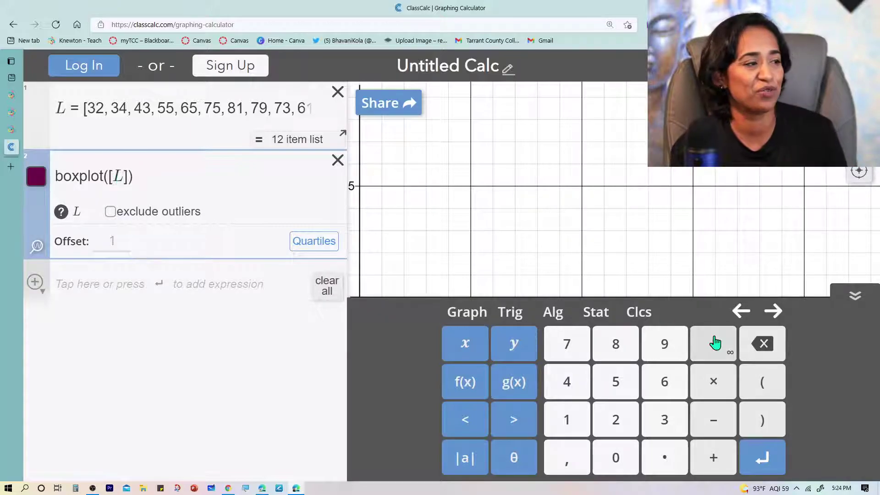
# Exclude outliers from the boxplot of L and display its quartiles
pyautogui.click(855, 297)
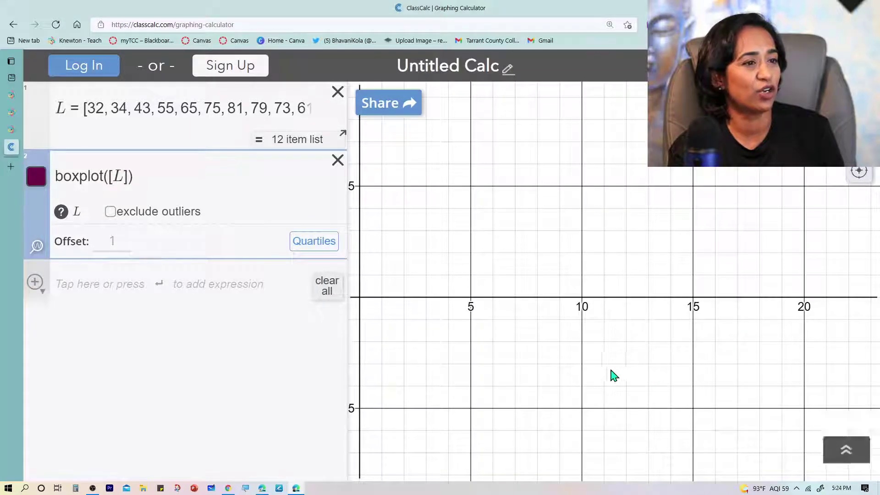
pyautogui.moveTo(796, 338); pyautogui.dragTo(622, 355)
pyautogui.moveTo(837, 357); pyautogui.dragTo(592, 334)
pyautogui.moveTo(850, 325); pyautogui.dragTo(619, 316)
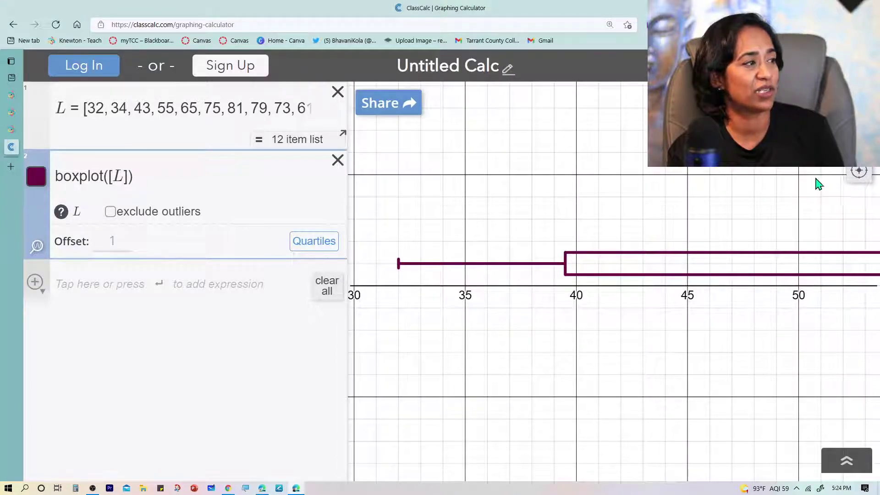
pyautogui.scroll(-6, 619, 351)
pyautogui.moveTo(850, 356); pyautogui.dragTo(738, 330)
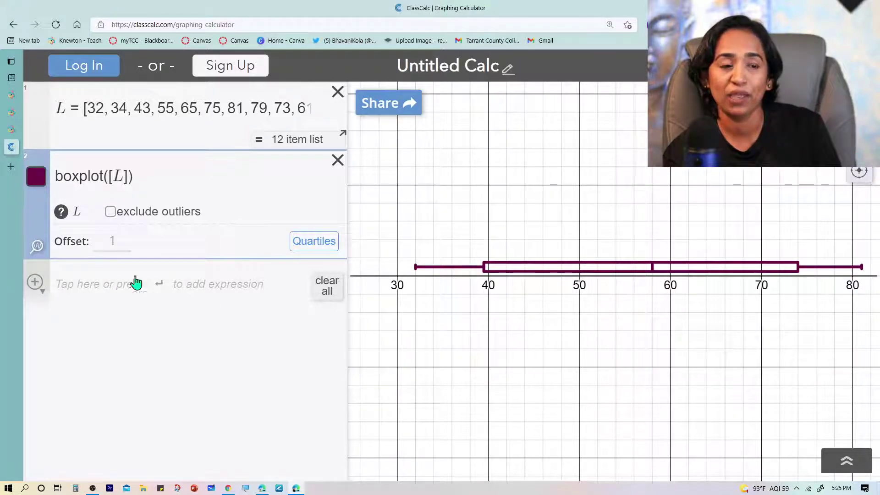
pyautogui.click(111, 212)
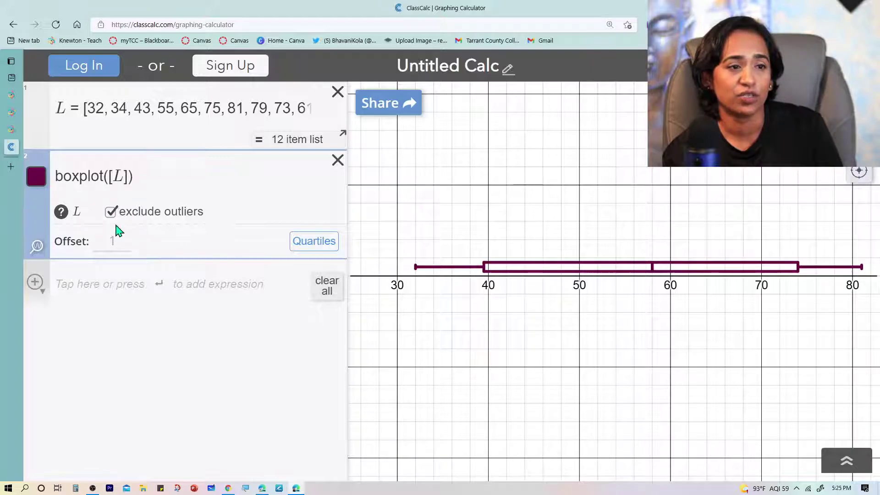
pyautogui.click(306, 243)
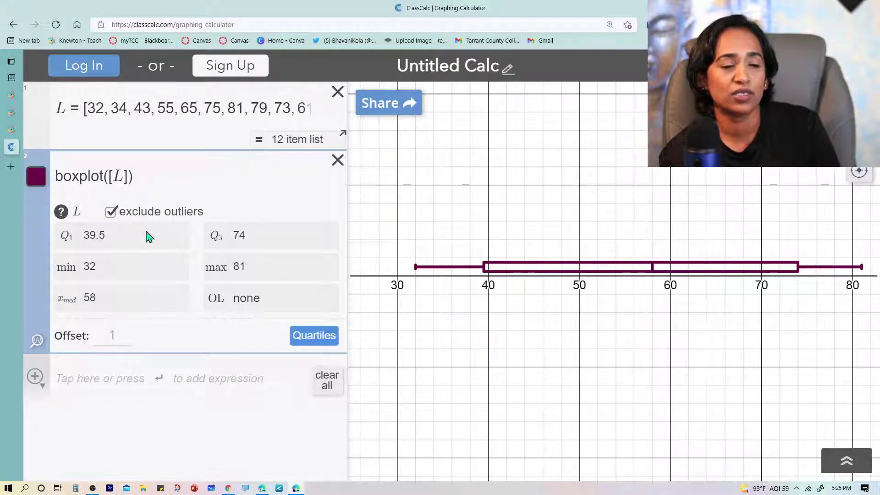
# Compare the boxplot's quartile values with outlier exclusion turned off and on, leaving the exclusion enabled
pyautogui.click(114, 217)
pyautogui.click(110, 212)
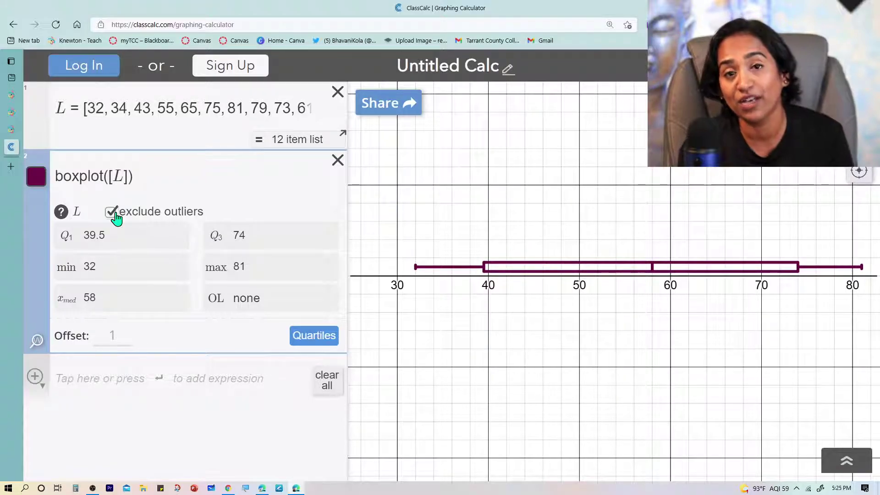
pyautogui.click(111, 212)
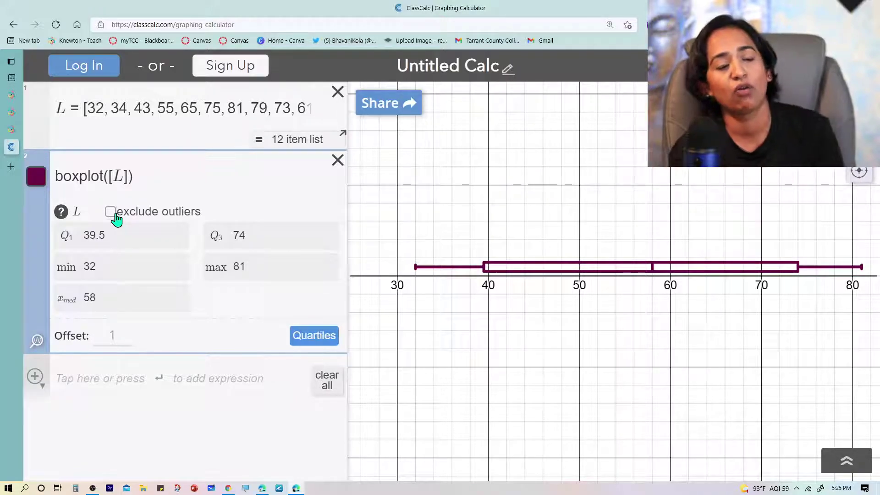
pyautogui.click(110, 212)
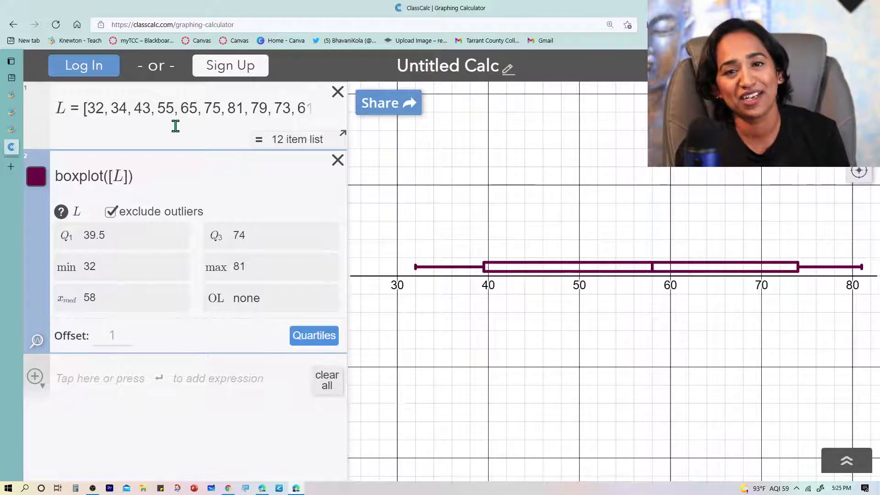
# Delete the boxplot expression, build a new boxplot of list L in its place and display its quartiles
pyautogui.click(338, 160)
pyautogui.click(847, 463)
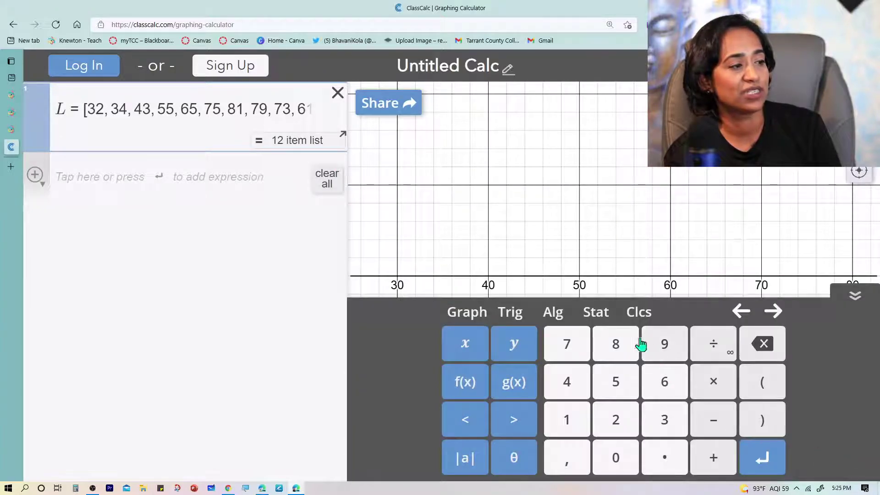
pyautogui.click(603, 318)
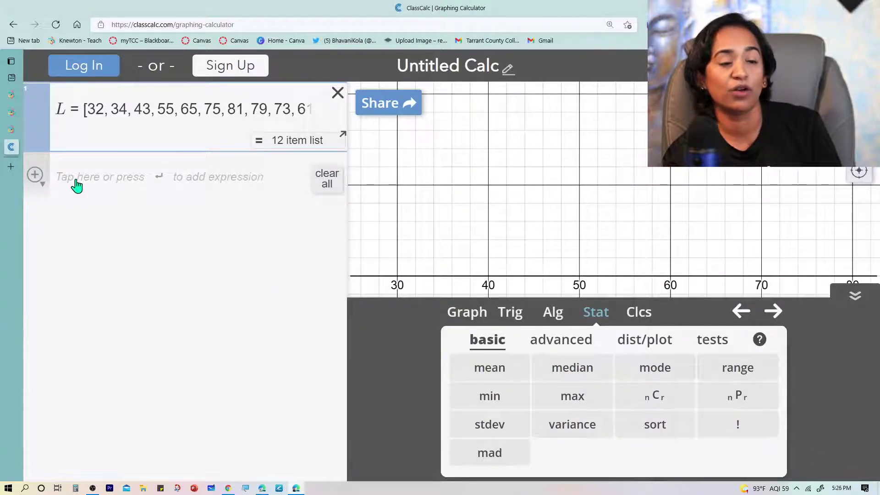
pyautogui.click(73, 184)
pyautogui.click(77, 184)
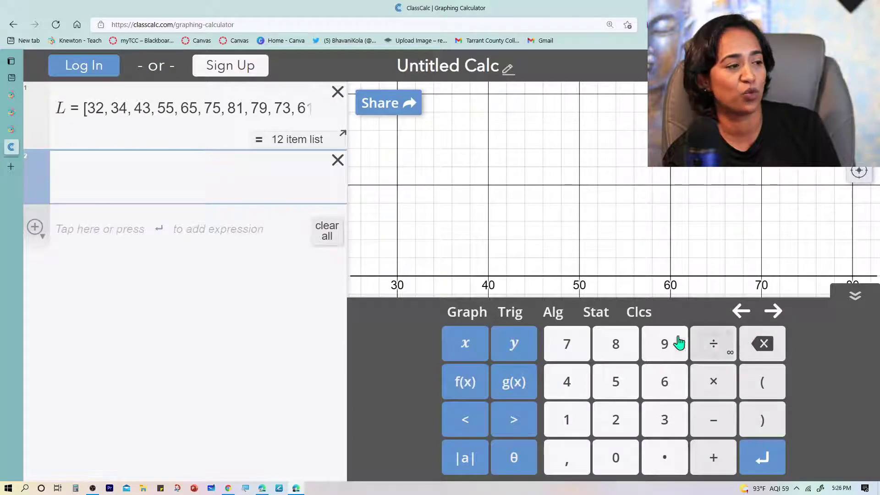
pyautogui.click(596, 316)
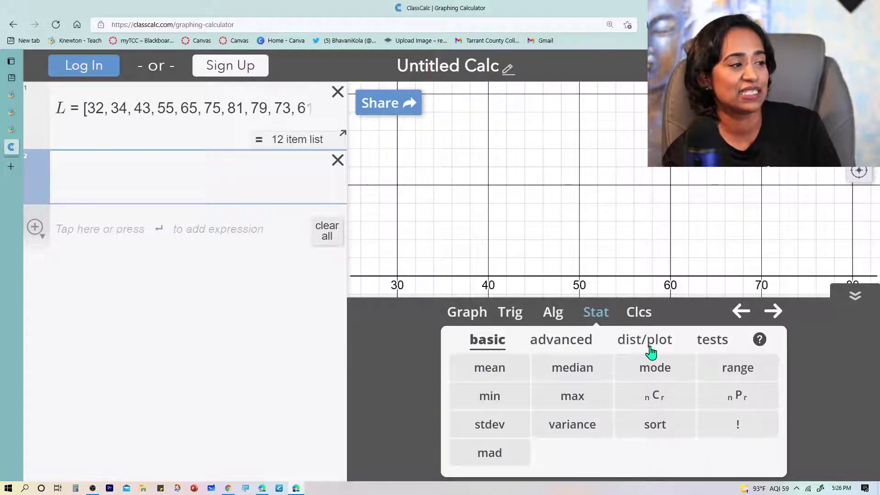
pyautogui.click(625, 350)
pyautogui.click(721, 428)
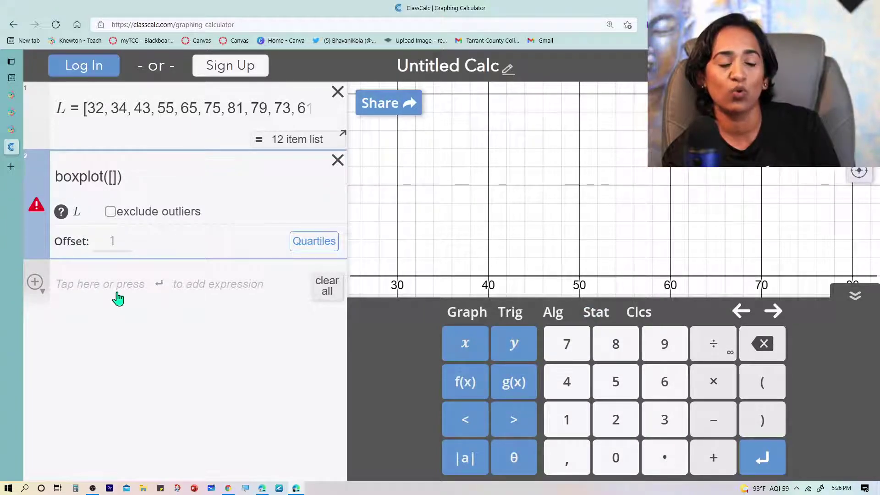
pyautogui.write('L')
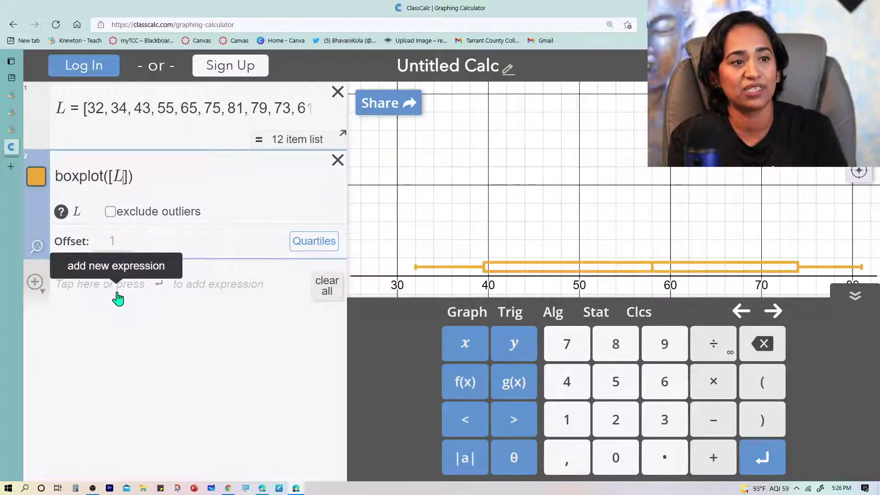
pyautogui.click(317, 241)
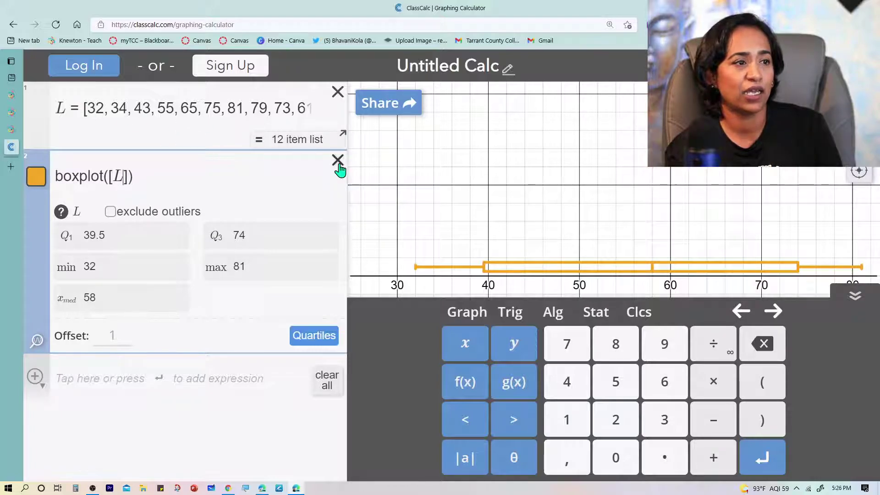
# Delete the boxplot and the list L so the calculator is empty
pyautogui.click(337, 171)
pyautogui.click(336, 94)
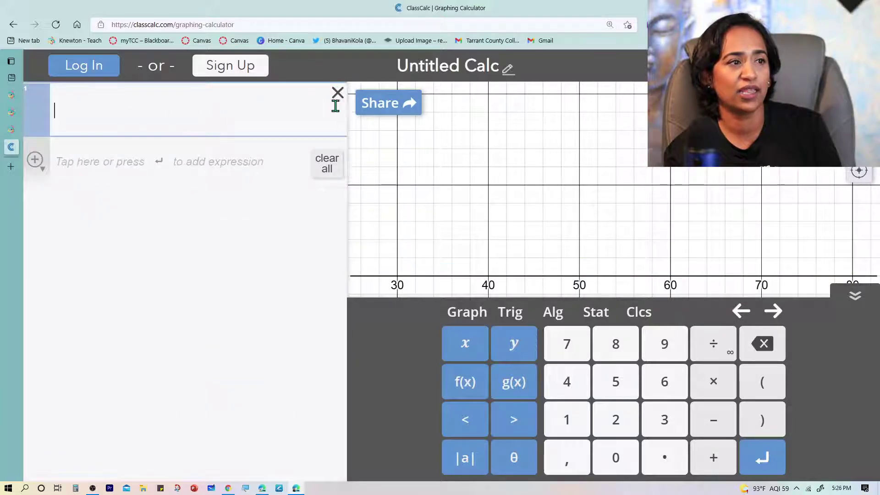
pyautogui.click(12, 130)
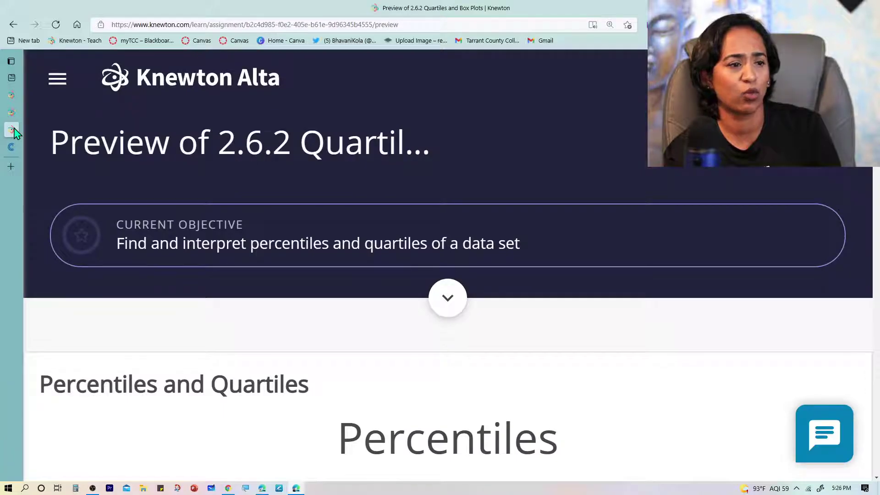
pyautogui.scroll(-10, 580, 392)
pyautogui.scroll(10, 580, 387)
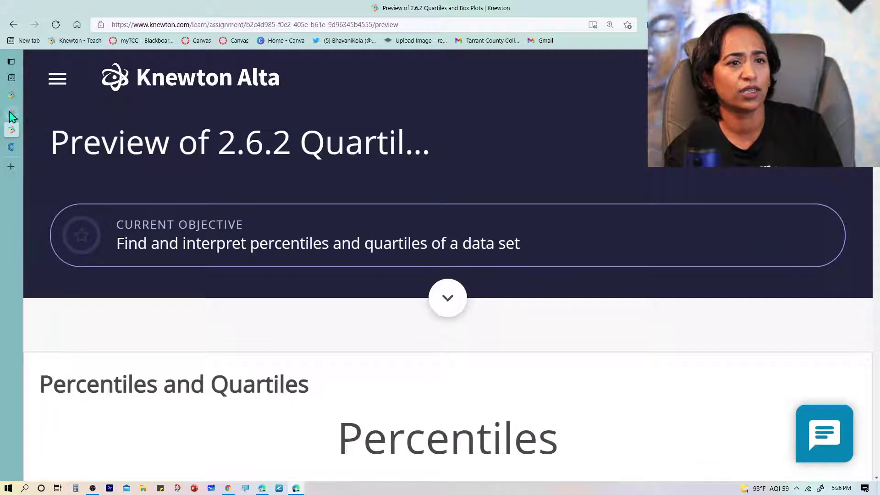
# Switch to the Knewton question on Chicago temperatures, fill in the correct answer with Instructor Cheat and submit it
pyautogui.click(11, 113)
pyautogui.scroll(-6, 579, 359)
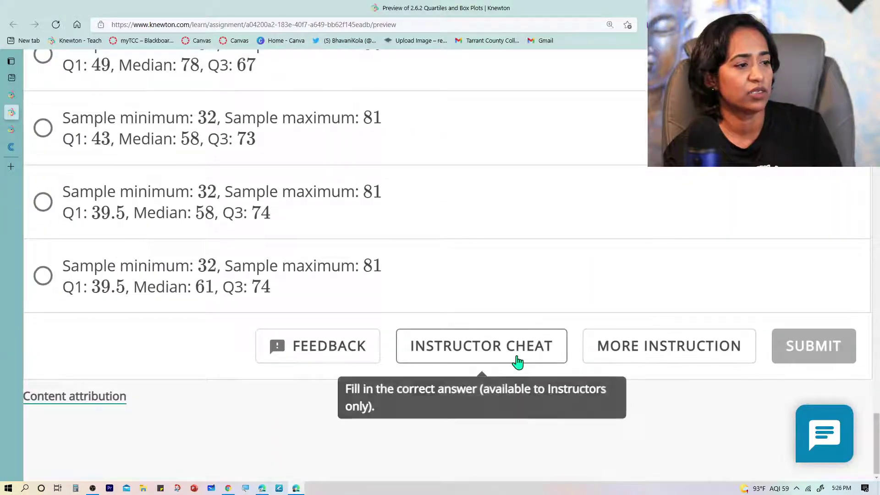
pyautogui.click(518, 362)
pyautogui.click(820, 347)
# Continue to the next Knewton question and bring up its value and frequency table
pyautogui.scroll(-10, 826, 353)
pyautogui.click(826, 350)
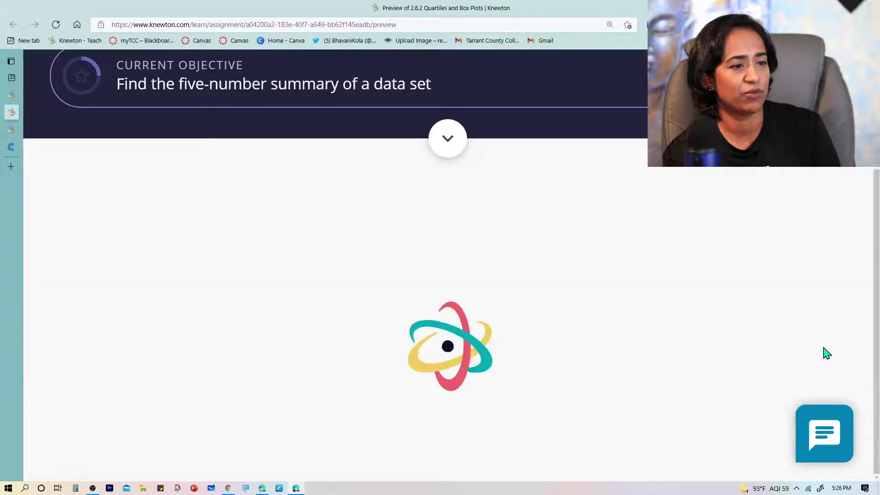
pyautogui.scroll(-10, 826, 352)
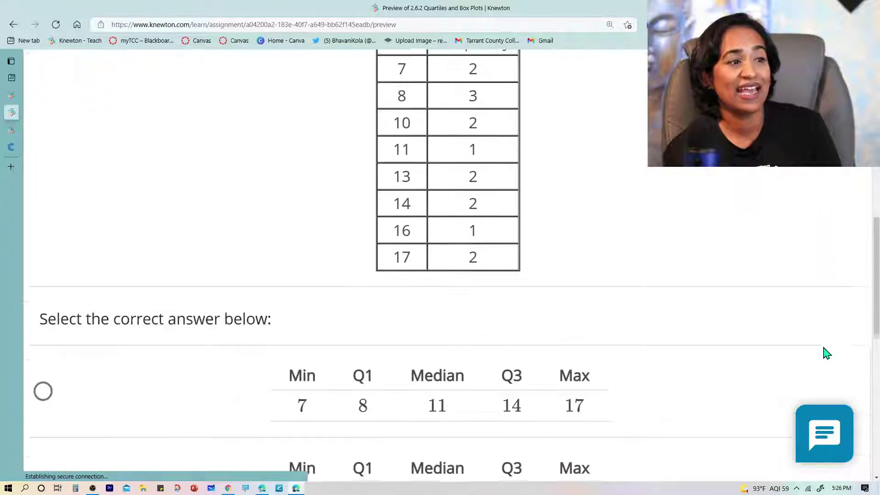
pyautogui.scroll(4, 826, 353)
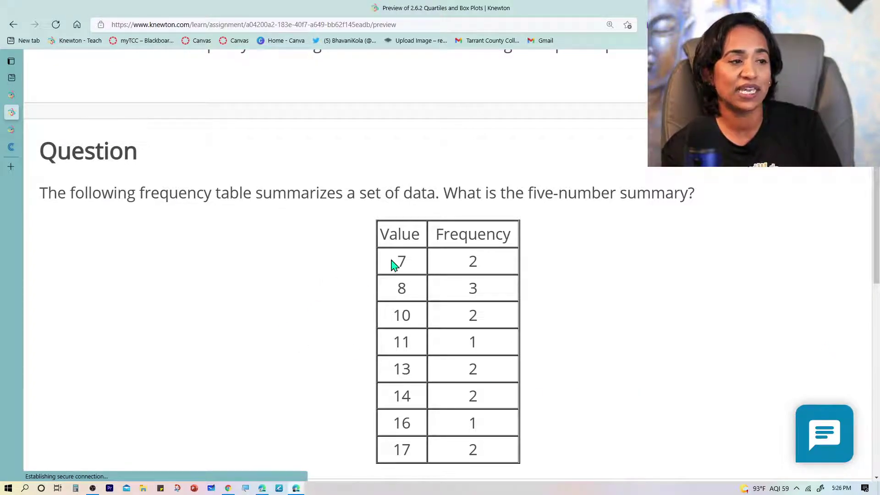
# Try to copy the Knewton value and frequency rows into the empty ClassCalc calculator, and delete the pasted table
pyautogui.moveTo(401, 262); pyautogui.dragTo(492, 444)
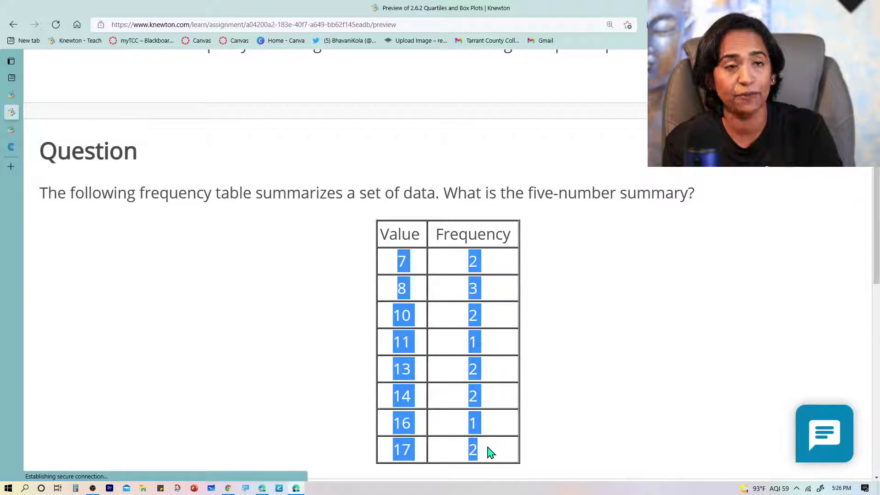
pyautogui.click(12, 147)
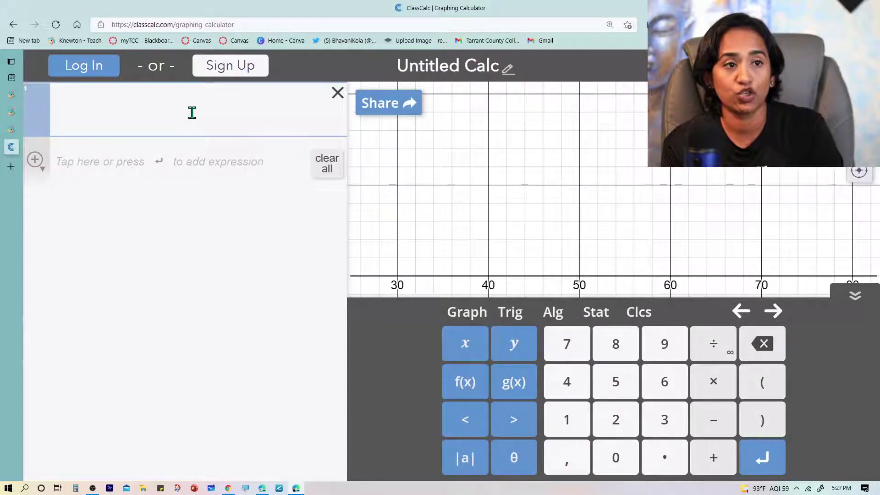
pyautogui.hotkey('ctrl', 'v')
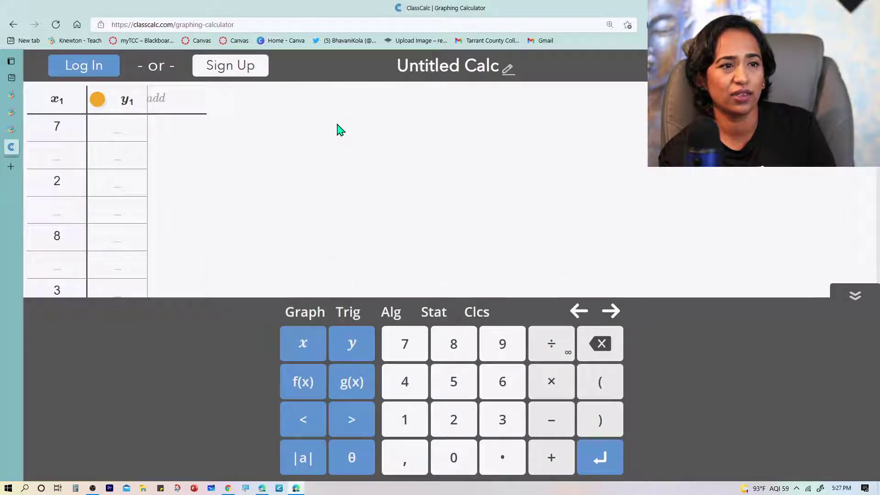
pyautogui.scroll(-5, 80, 183)
pyautogui.scroll(-3, 84, 186)
pyautogui.scroll(5, 91, 188)
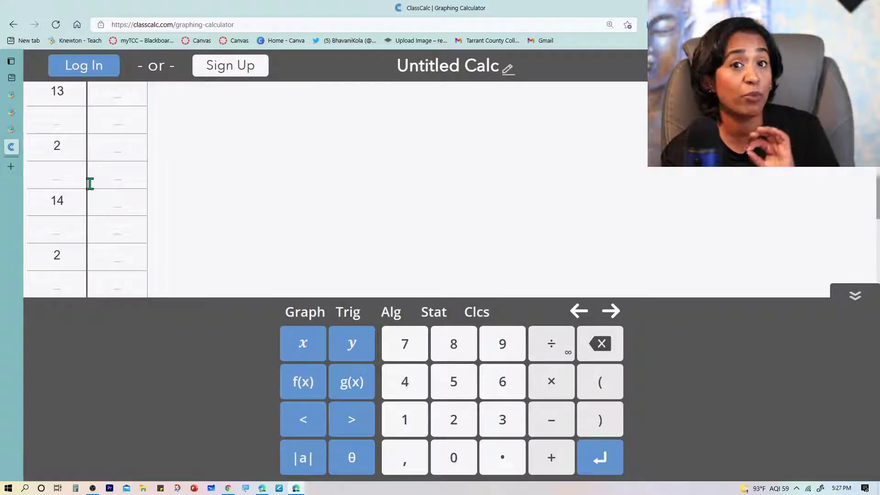
pyautogui.click(868, 123)
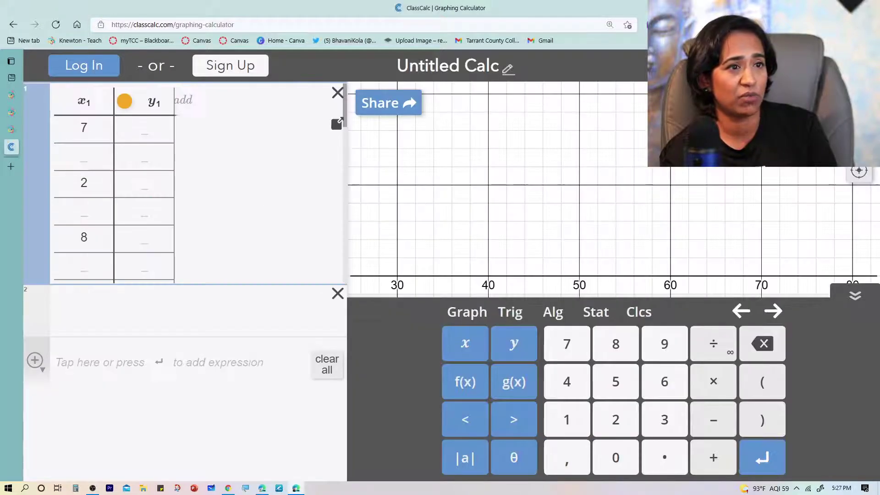
pyautogui.click(338, 94)
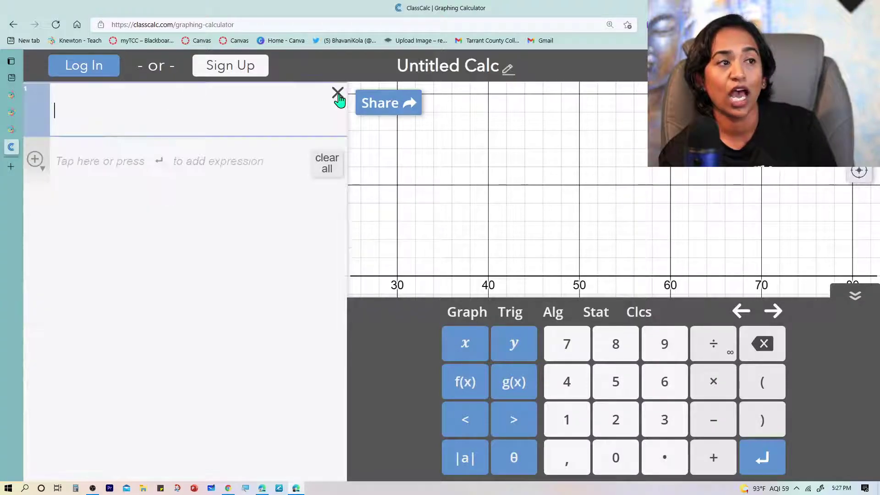
# Add an empty x₁ and y₁ table to the calculator
pyautogui.click(35, 164)
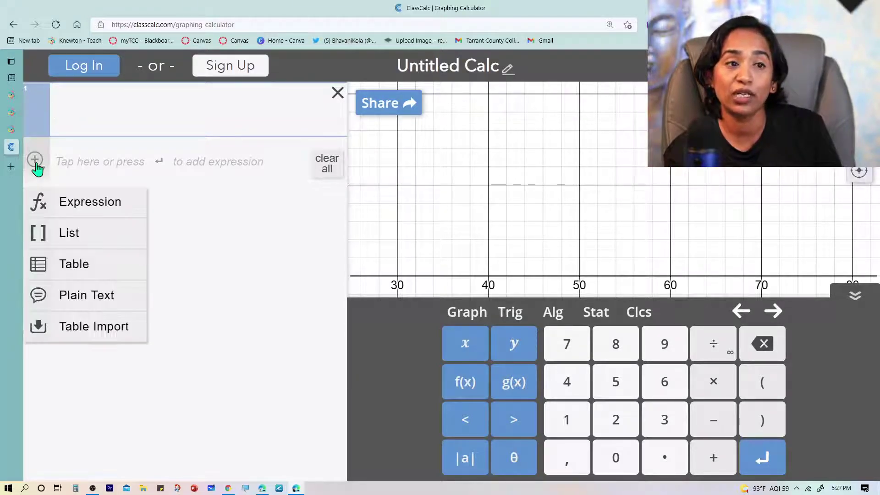
pyautogui.click(85, 267)
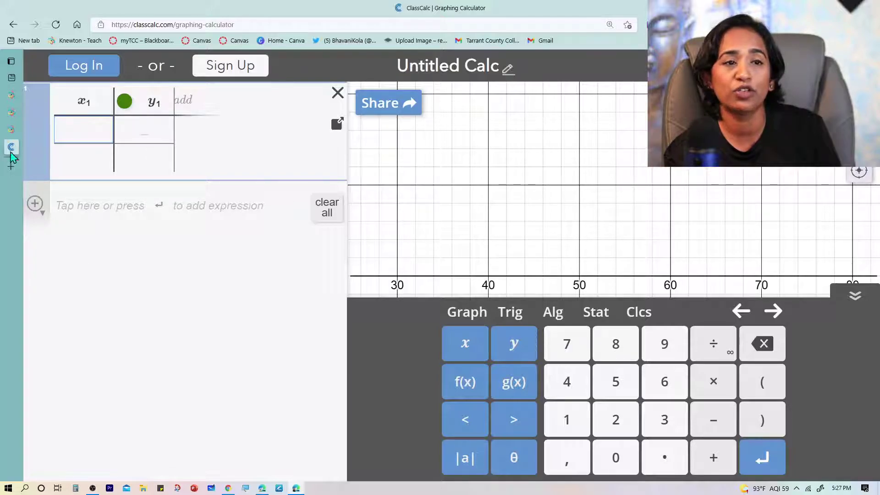
# Close the extra Knewton preview tab, return to the frequency table question and deselect its table values
pyautogui.click(13, 130)
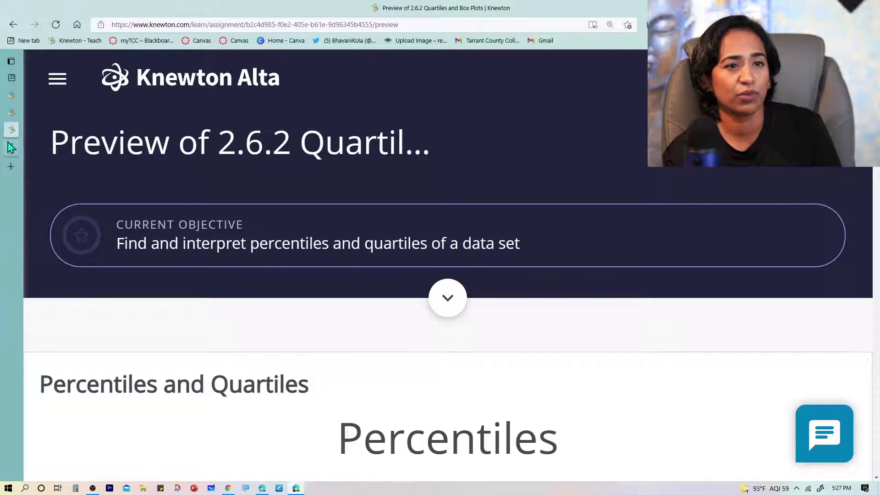
pyautogui.moveTo(14, 131)
pyautogui.click(111, 129)
pyautogui.click(91, 116)
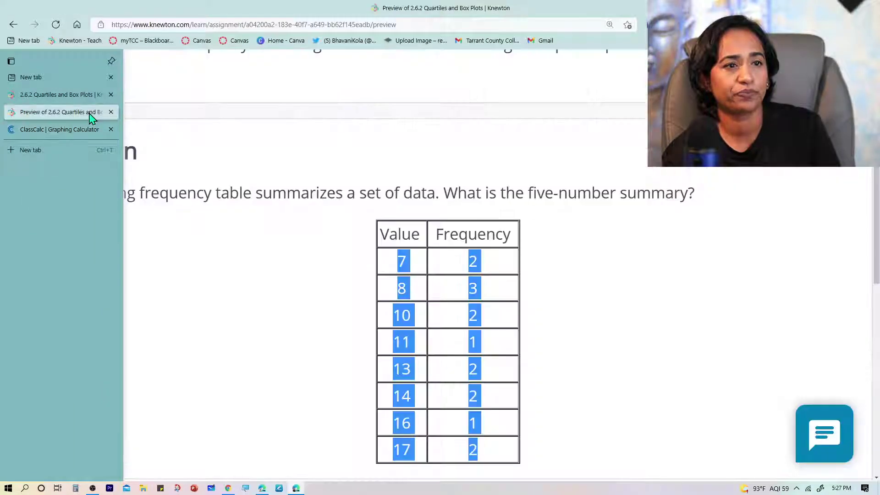
pyautogui.click(390, 287)
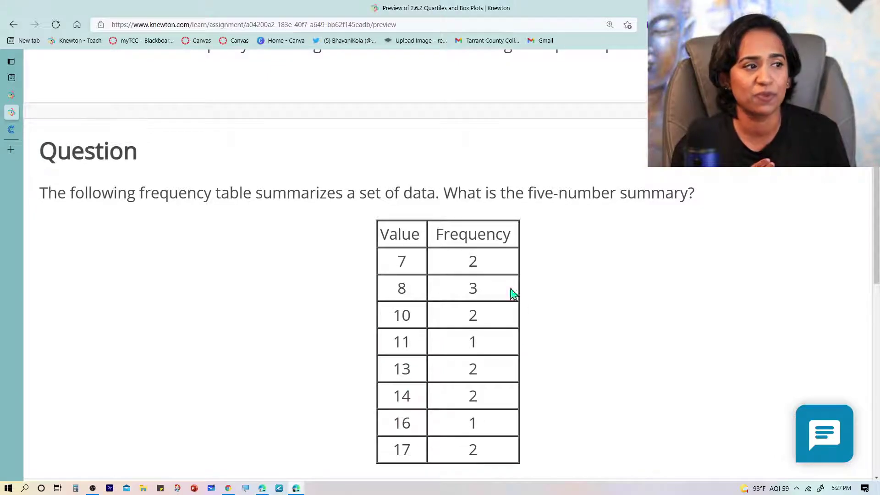
# Switch to ClassCalc and fill the first two table rows with 7, 2 and 8, 2
pyautogui.click(13, 130)
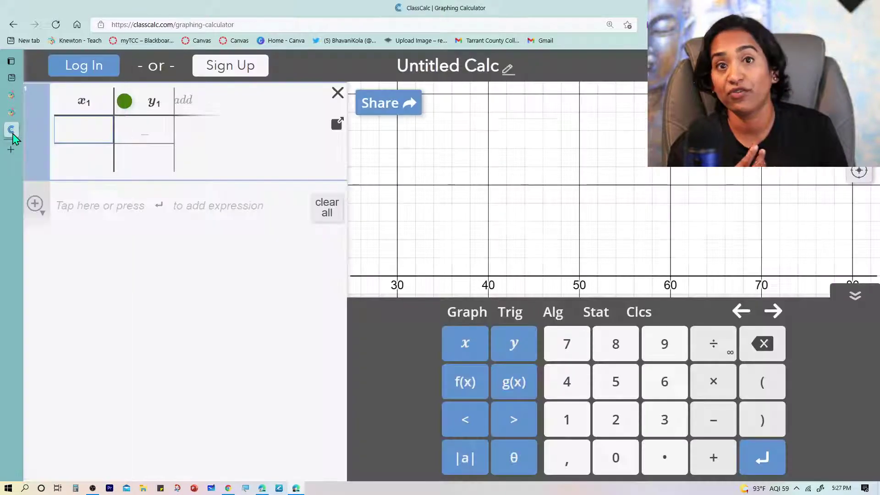
pyautogui.write('7')
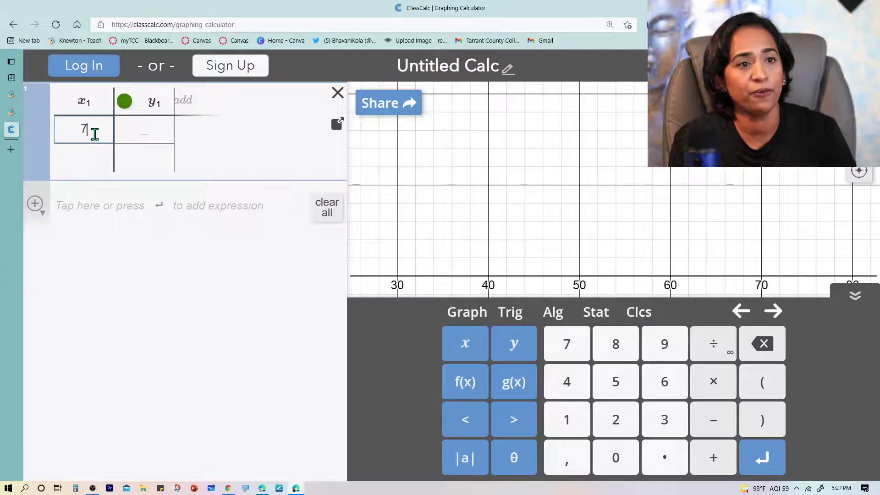
pyautogui.click(158, 127)
pyautogui.write('2')
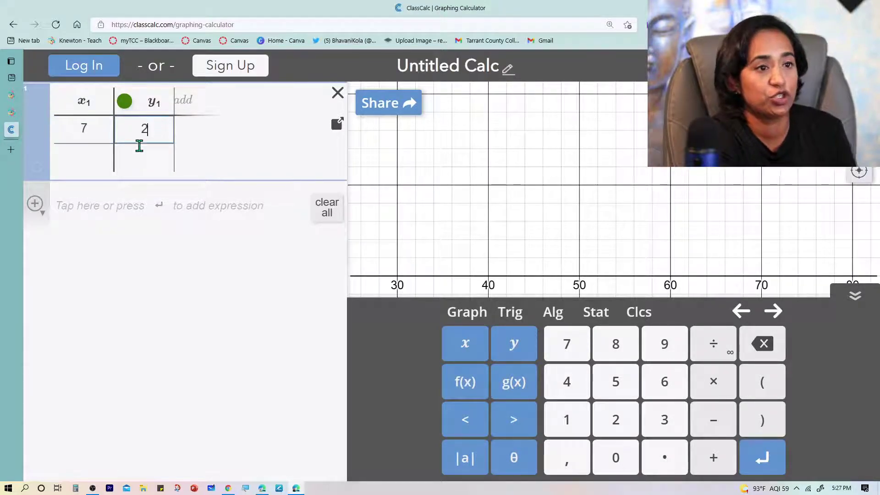
pyautogui.click(96, 154)
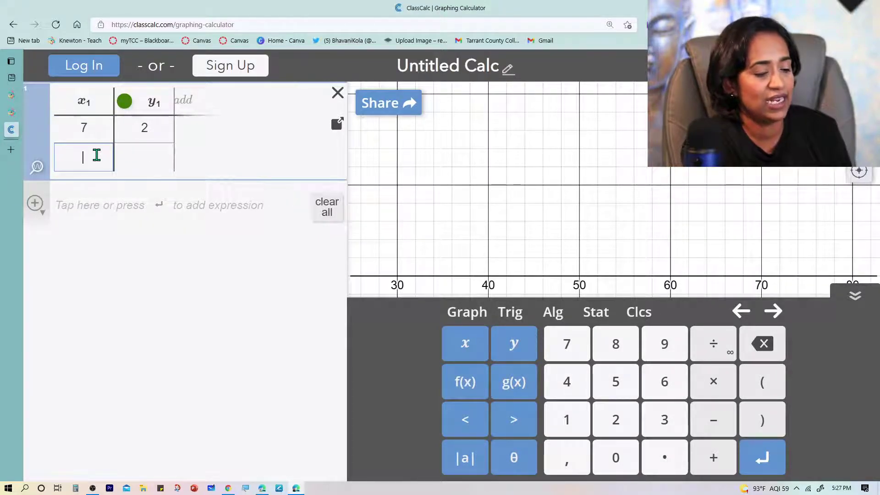
pyautogui.write('5')
pyautogui.write('8')
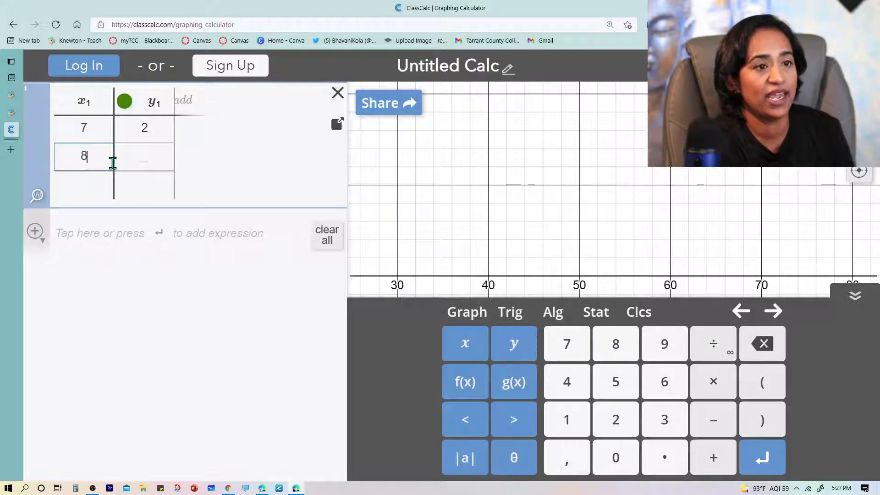
pyautogui.click(137, 155)
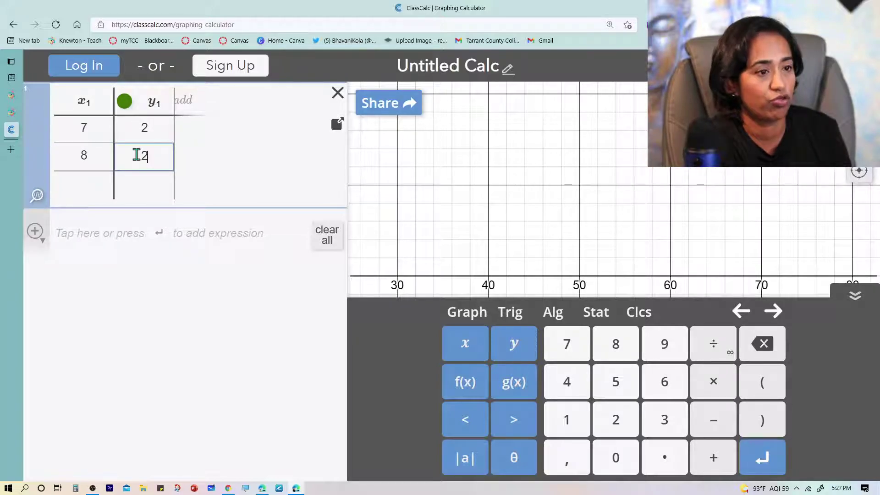
# Fill the third and fourth table rows with 9, 4 and 10, 1
pyautogui.click(93, 180)
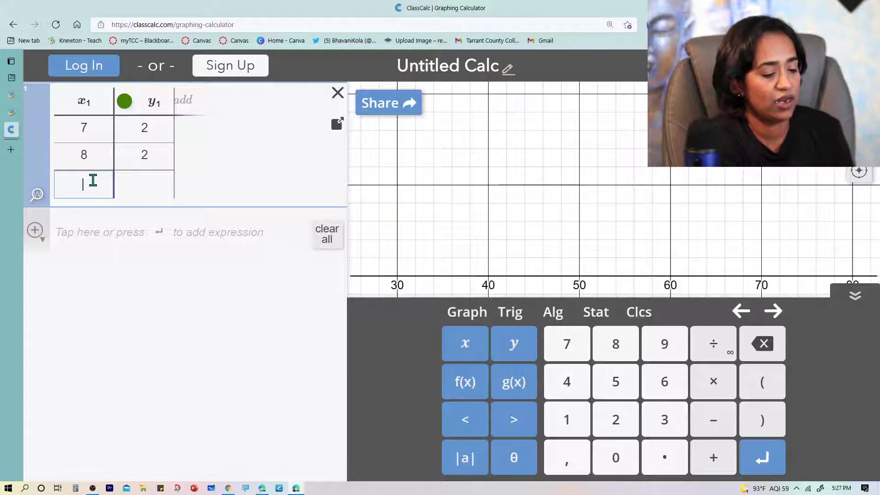
pyautogui.write('9')
pyautogui.press('Tab')
pyautogui.write('4')
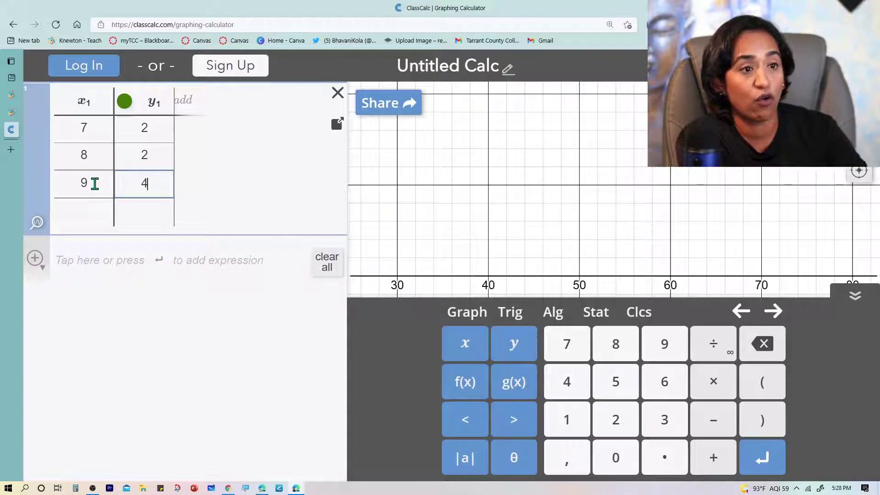
pyautogui.click(91, 218)
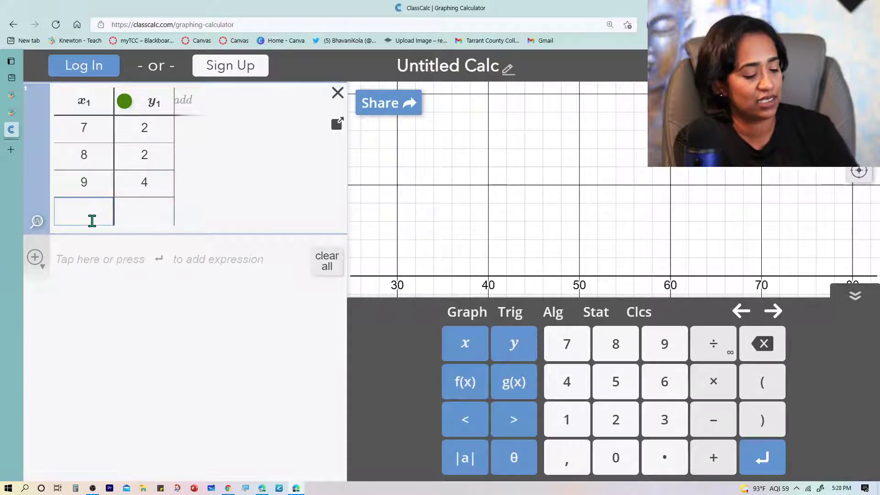
pyautogui.write('10')
pyautogui.press('Tab')
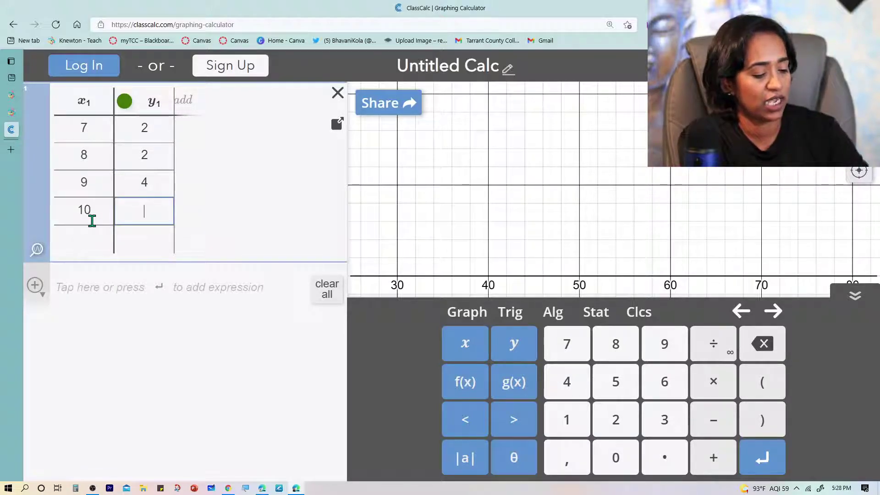
pyautogui.write('1')
pyautogui.press('Return')
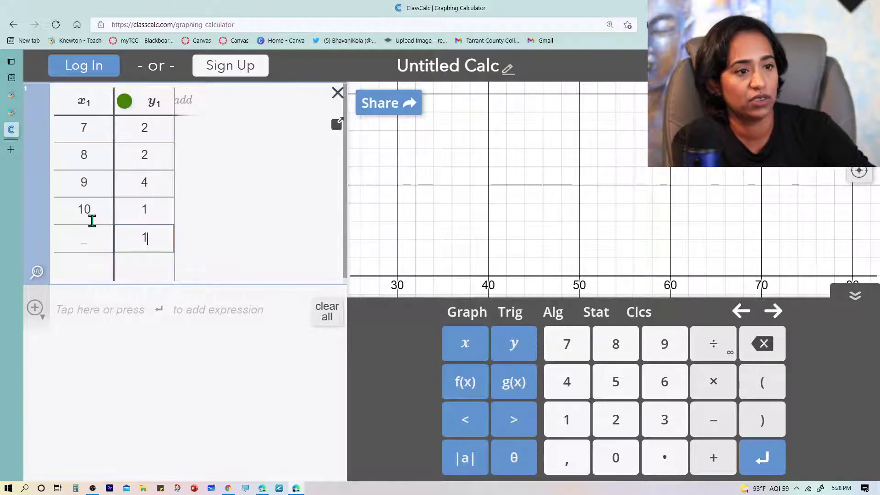
# Fill the fifth and sixth table rows with 11, 2 and 12, 3, and remove the empty row below them
pyautogui.write('2')
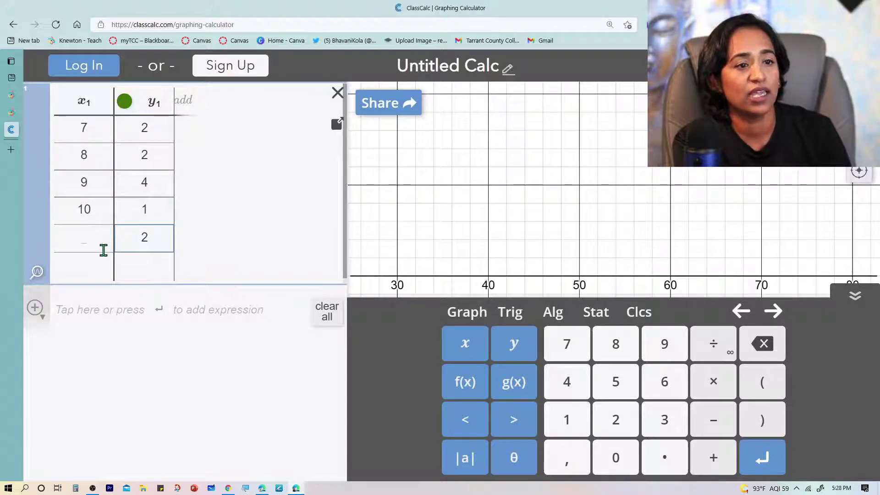
pyautogui.click(100, 246)
pyautogui.write('11')
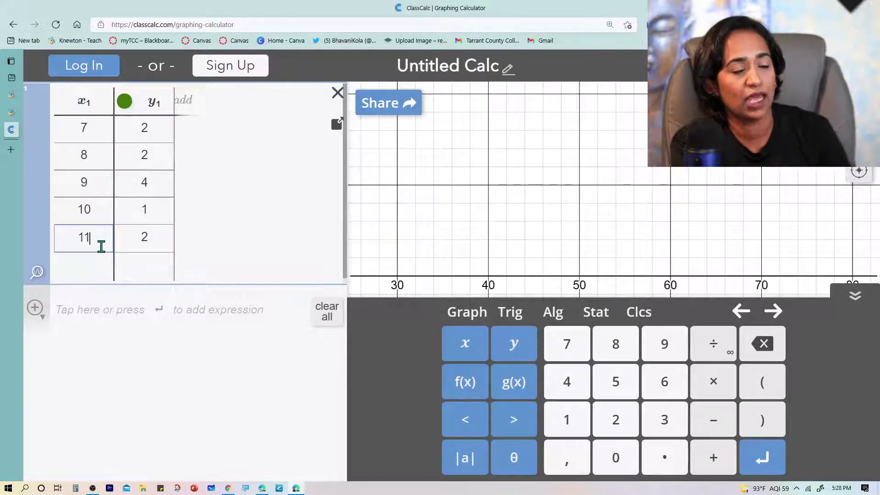
pyautogui.click(88, 259)
pyautogui.write('12')
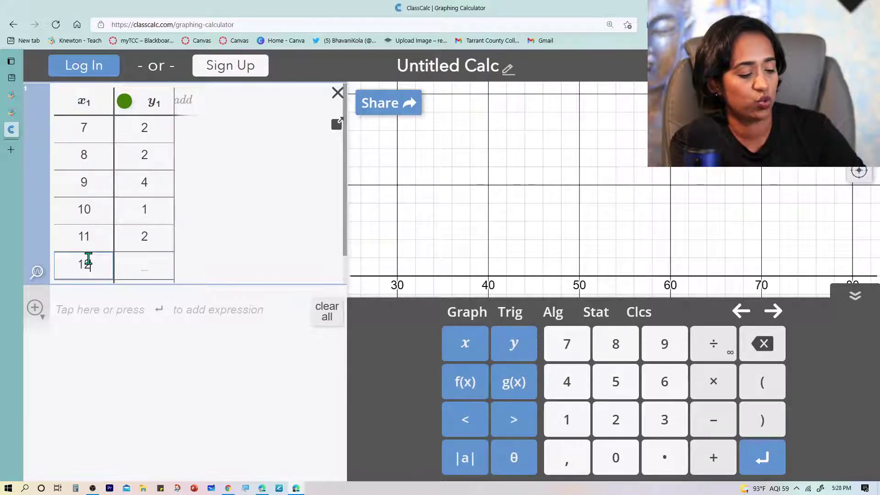
pyautogui.click(161, 268)
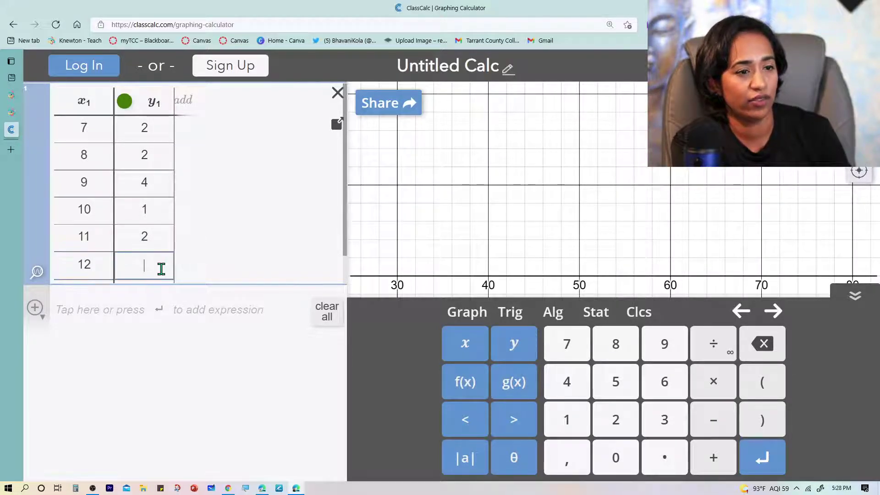
pyautogui.write('3')
pyautogui.press('Return')
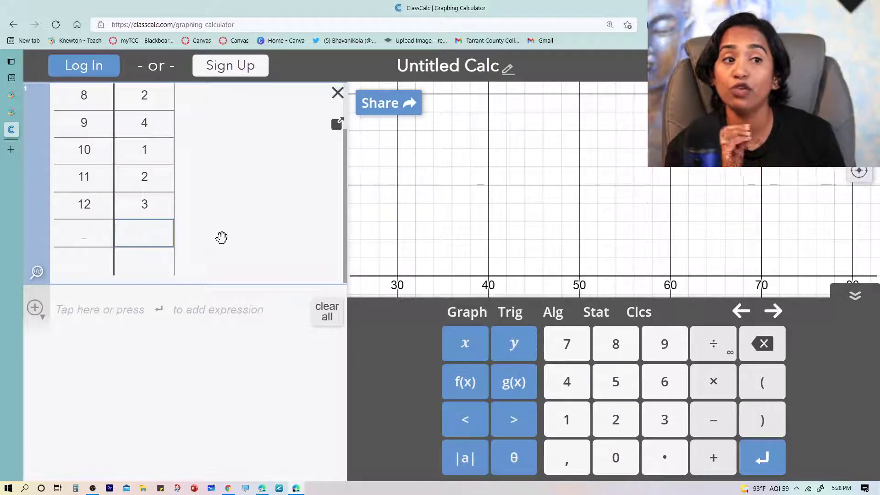
pyautogui.click(61, 236)
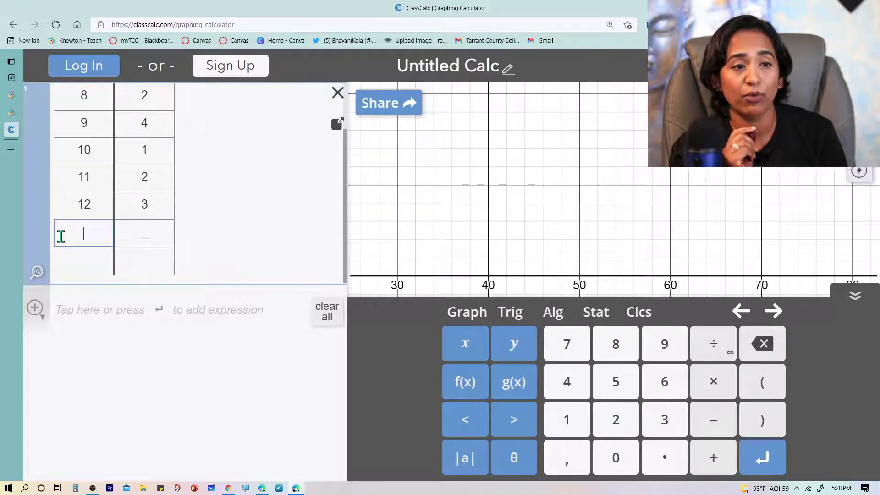
pyautogui.press('BackSpace')
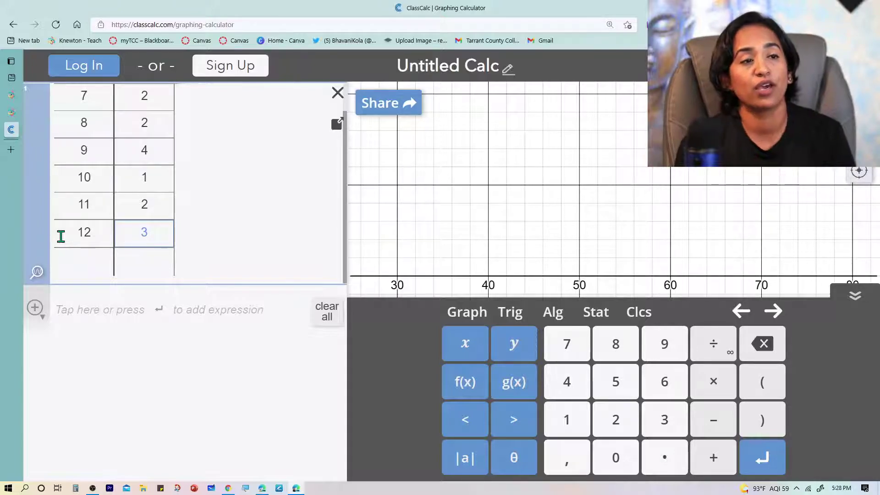
pyautogui.scroll(1, 312, 181)
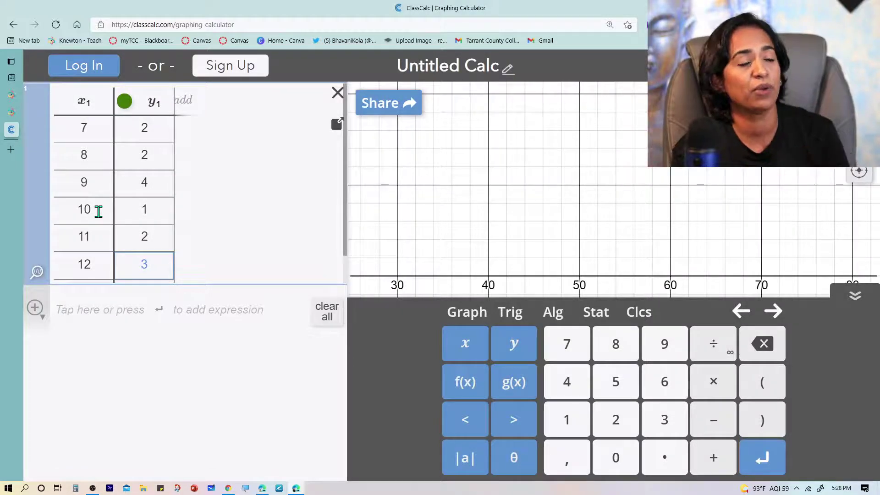
# Add a new expression below the table and insert an empty boxplot function in it
pyautogui.click(107, 318)
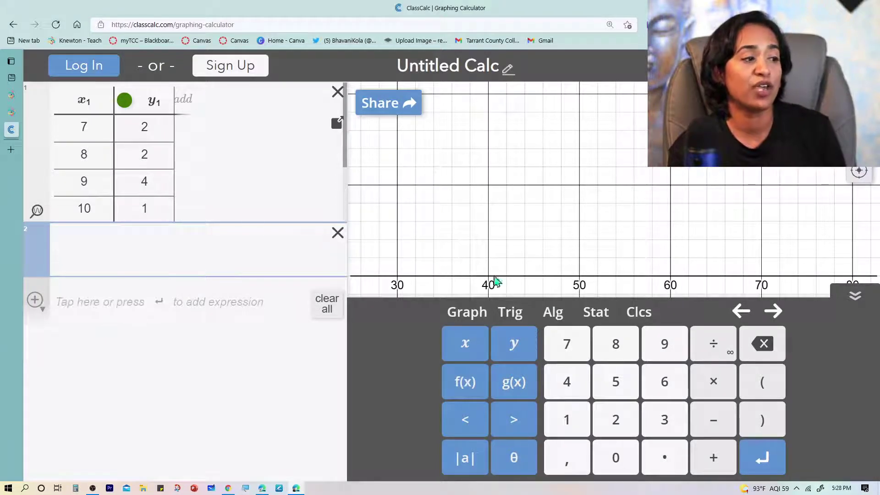
pyautogui.click(599, 316)
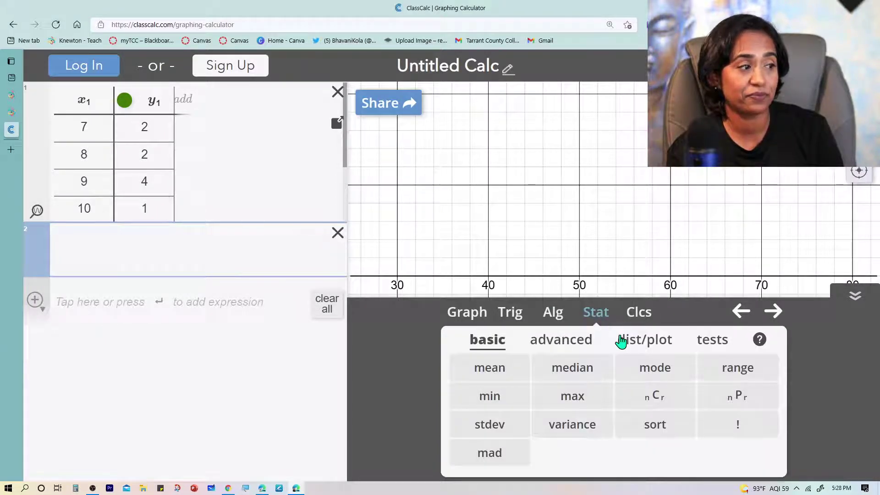
pyautogui.click(640, 350)
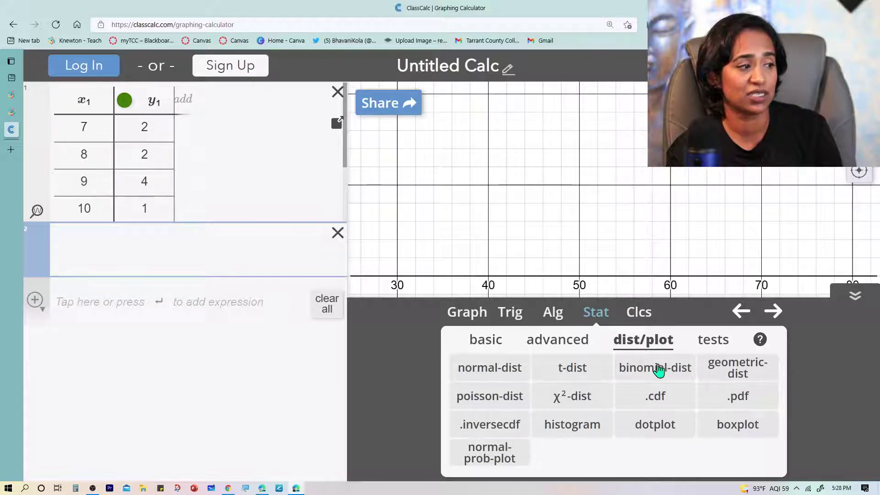
pyautogui.click(727, 430)
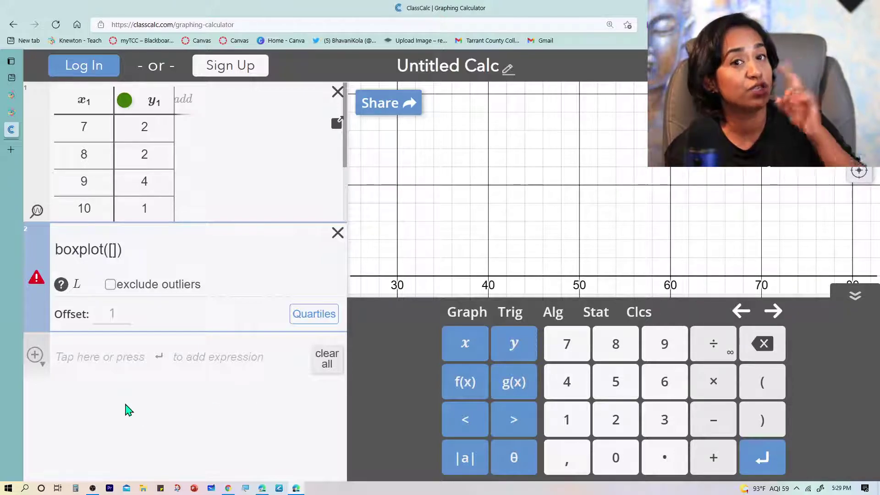
# Fill the empty boxplot function with a FrequencyList that uses x1 as the values and y1 as the frequencies
pyautogui.click(594, 314)
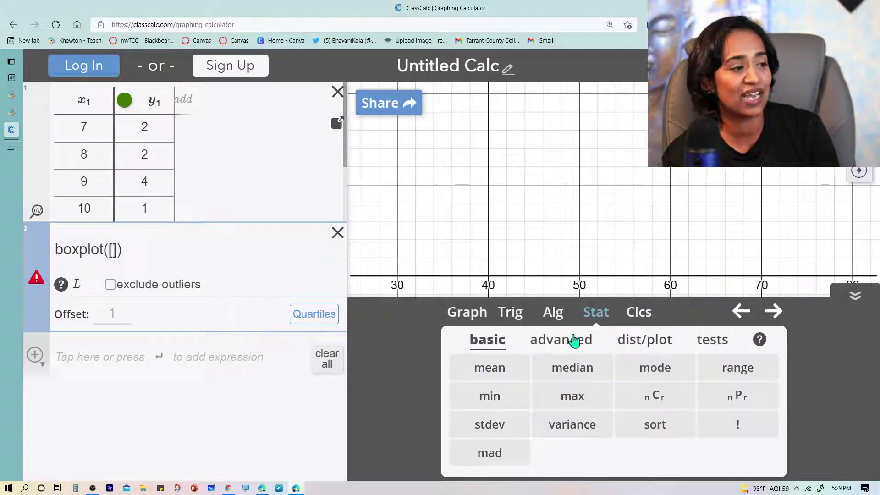
pyautogui.click(568, 347)
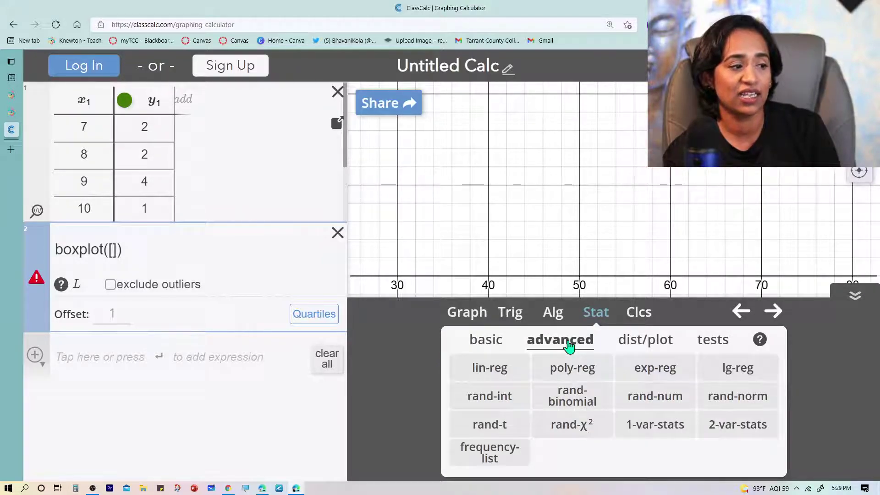
pyautogui.click(506, 454)
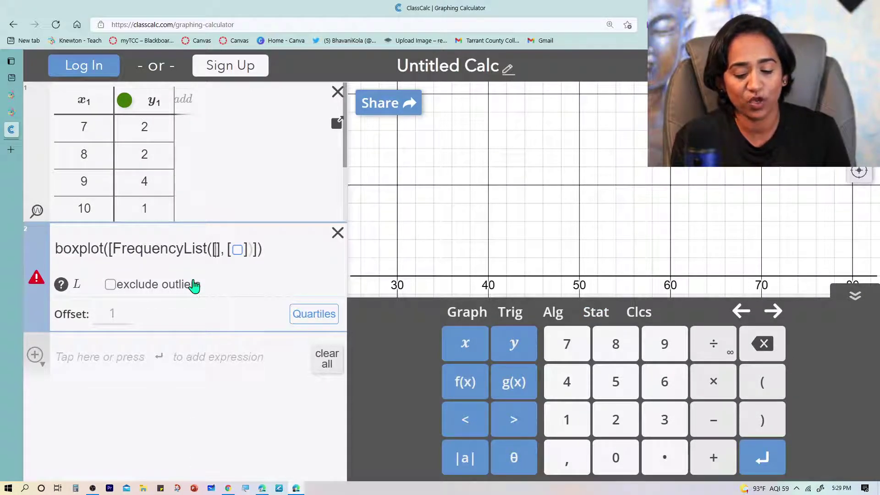
pyautogui.write('x1')
pyautogui.click(251, 250)
pyautogui.write('y1')
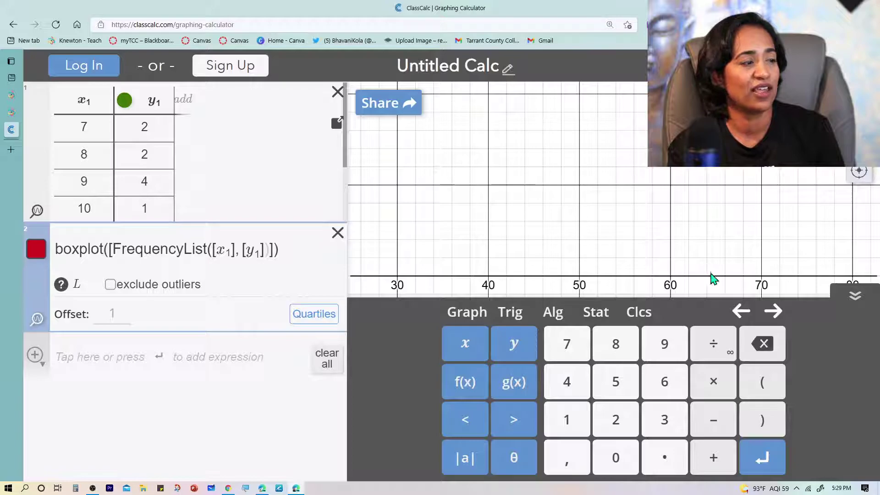
# Hide the table's plotted points so only the boxplot remains on the graph, and show the boxplot's quartiles
pyautogui.click(859, 299)
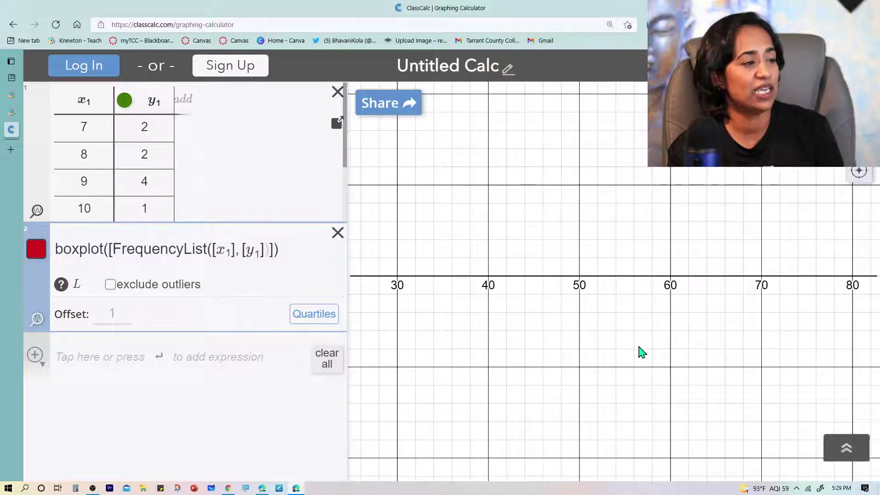
pyautogui.scroll(5, 550, 315)
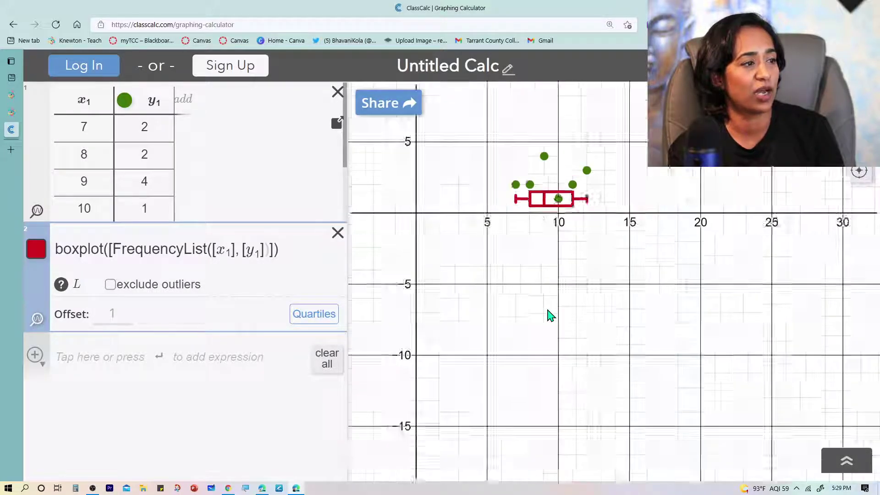
pyautogui.moveTo(550, 315); pyautogui.dragTo(563, 435)
pyautogui.moveTo(551, 347); pyautogui.dragTo(553, 418)
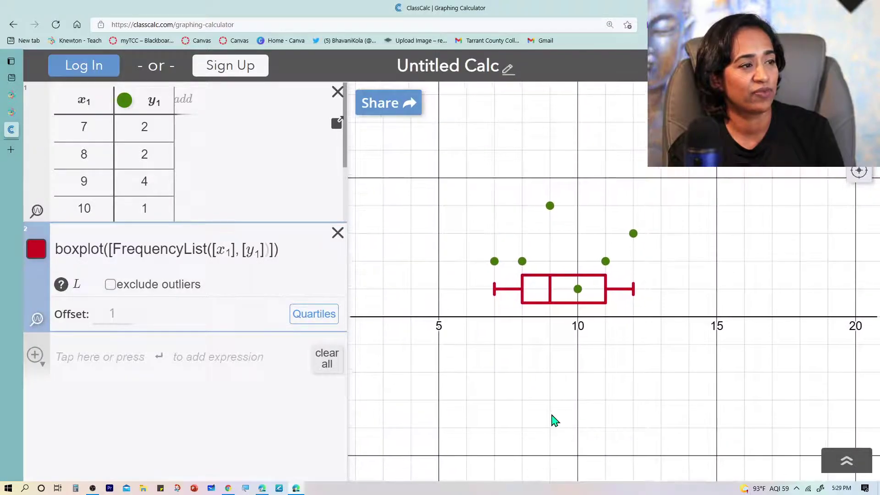
pyautogui.click(123, 101)
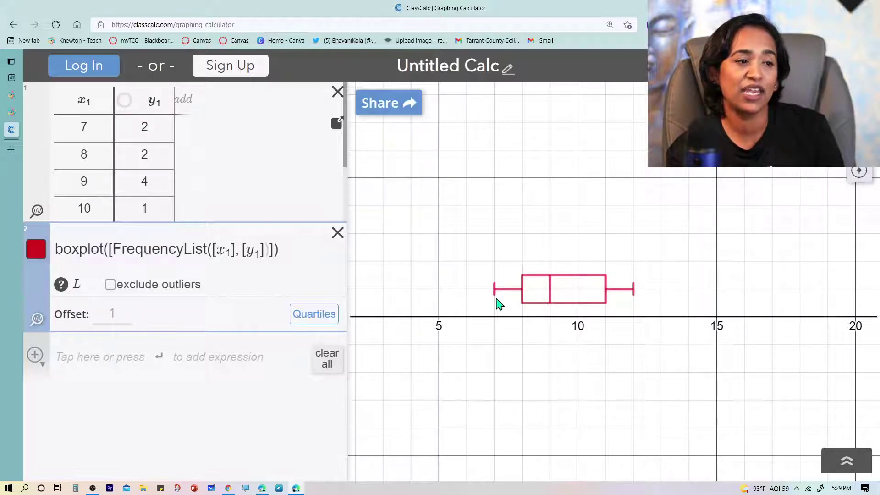
pyautogui.click(320, 318)
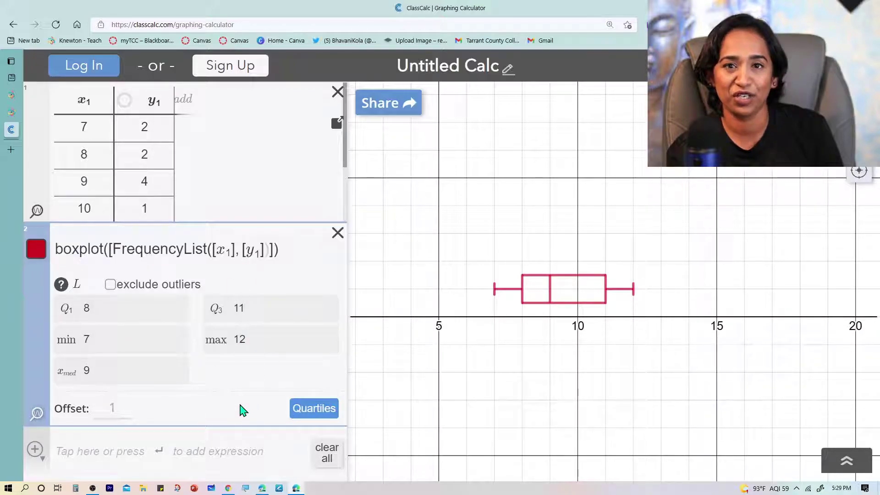
# Delete the boxplot expression and insert a new empty boxplot function below the table
pyautogui.click(337, 233)
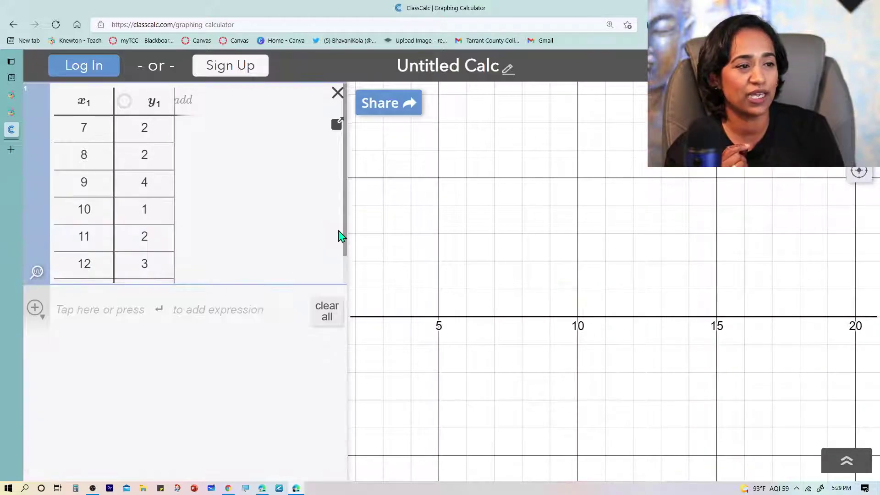
pyautogui.click(171, 317)
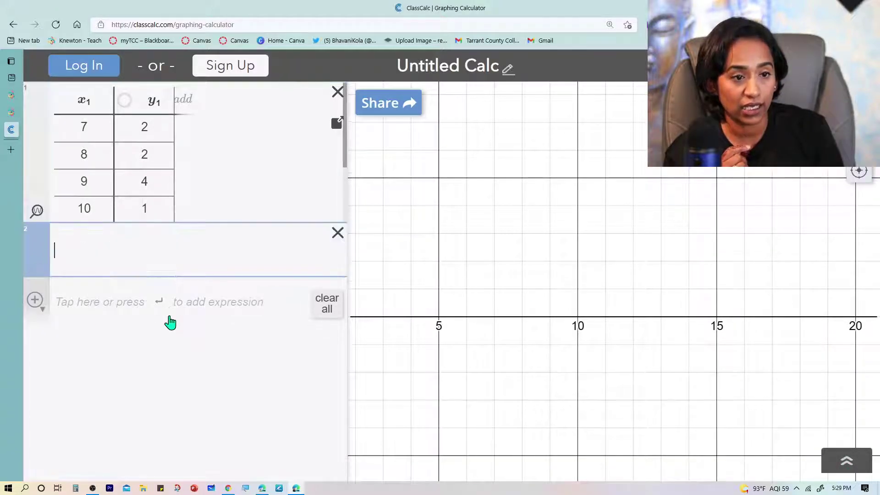
pyautogui.click(846, 460)
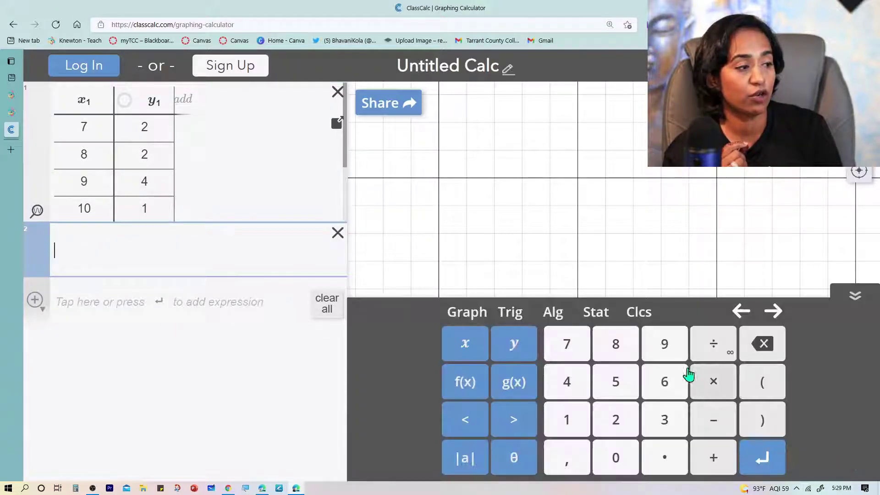
pyautogui.click(604, 313)
pyautogui.click(657, 349)
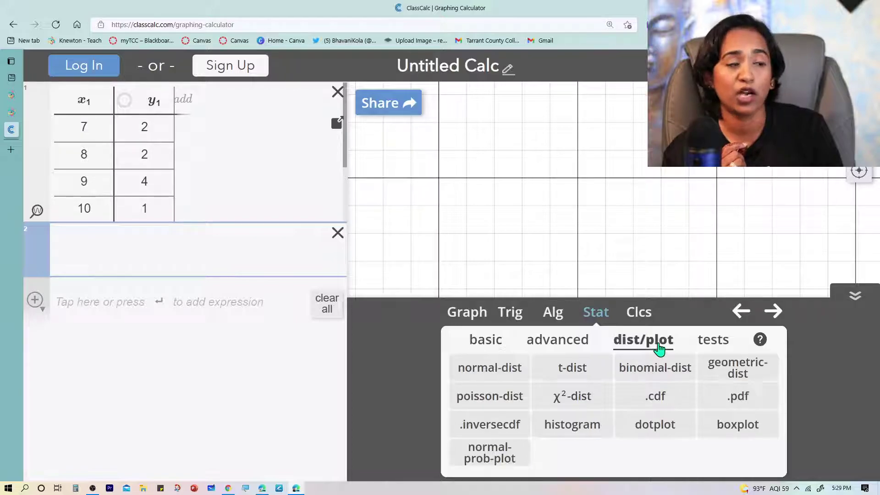
pyautogui.click(717, 426)
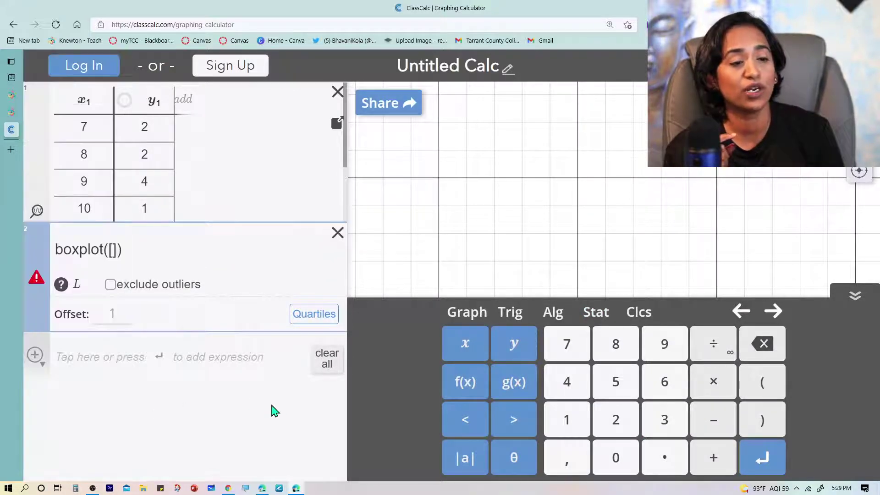
# Insert a FrequencyList of x1 and y1 inside the new boxplot and show its quartiles
pyautogui.click(605, 312)
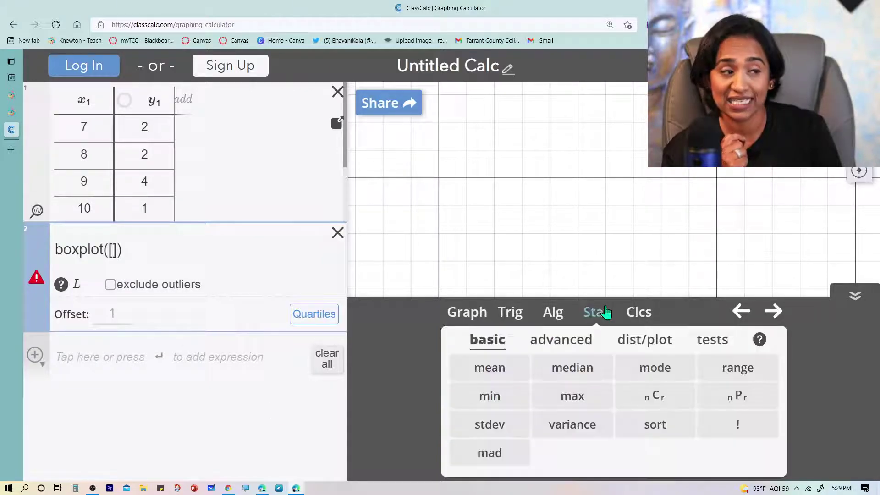
pyautogui.click(580, 341)
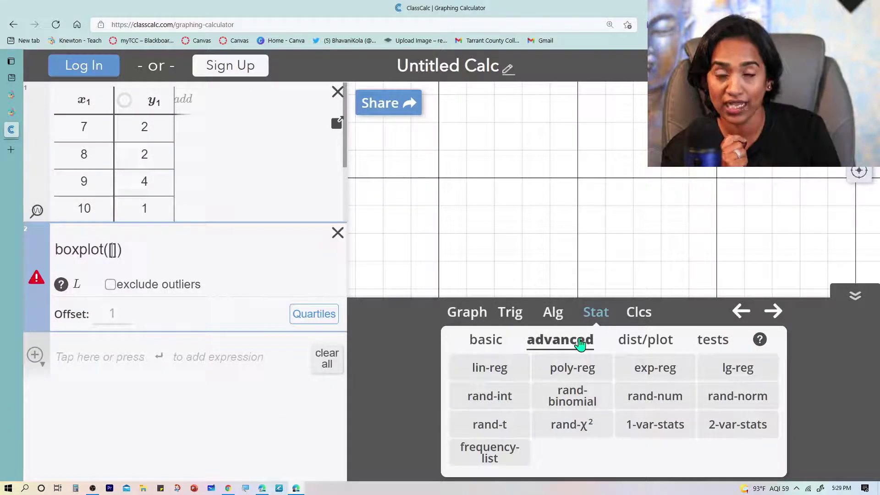
pyautogui.click(506, 457)
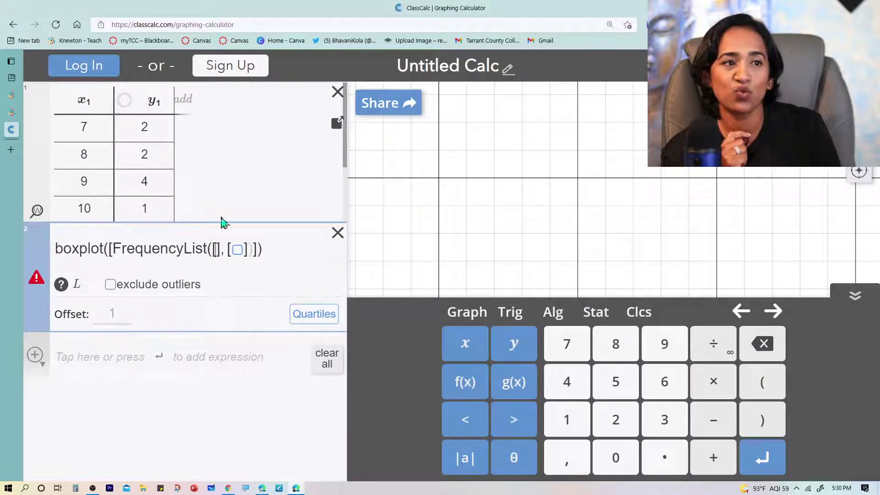
pyautogui.write('x1')
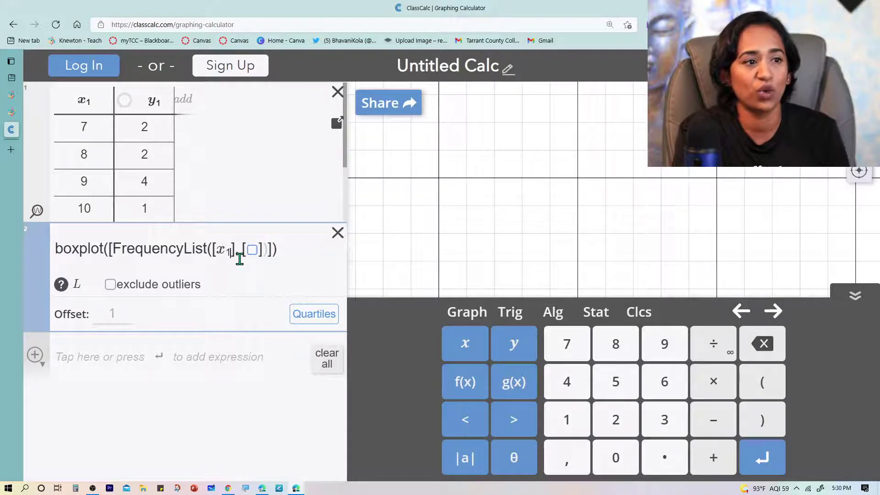
pyautogui.click(255, 250)
pyautogui.write('y1')
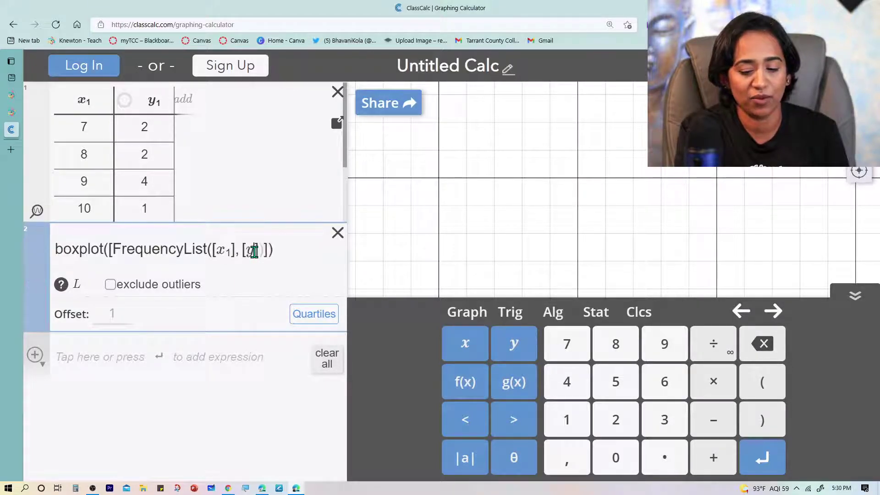
pyautogui.click(864, 297)
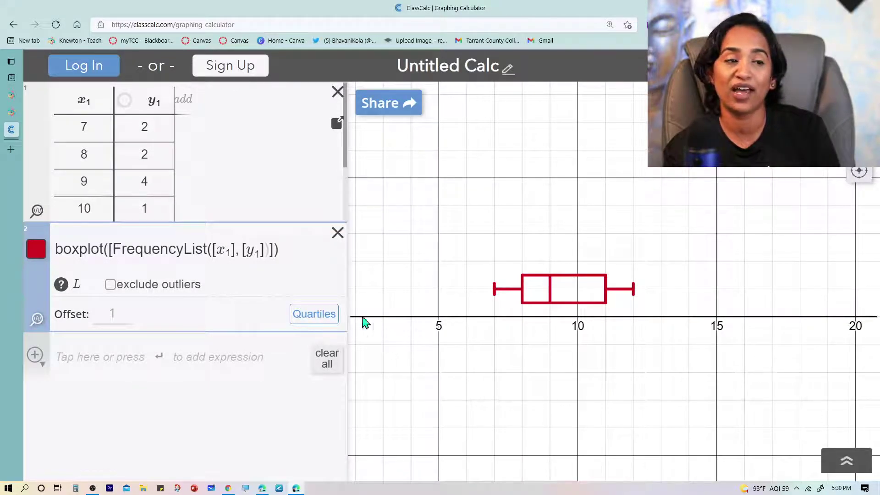
pyautogui.click(333, 320)
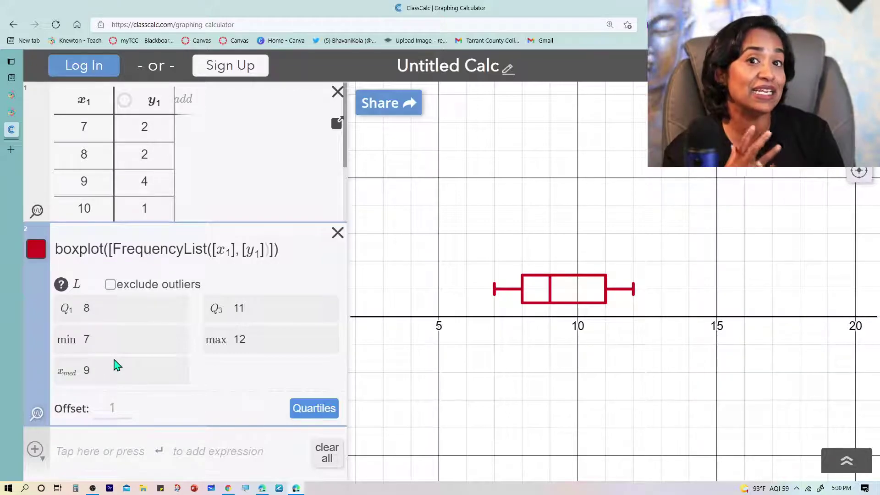
# Switch to the Knewton assignment preview, apply the instructor cheat to the frequency table question and submit it
pyautogui.click(12, 112)
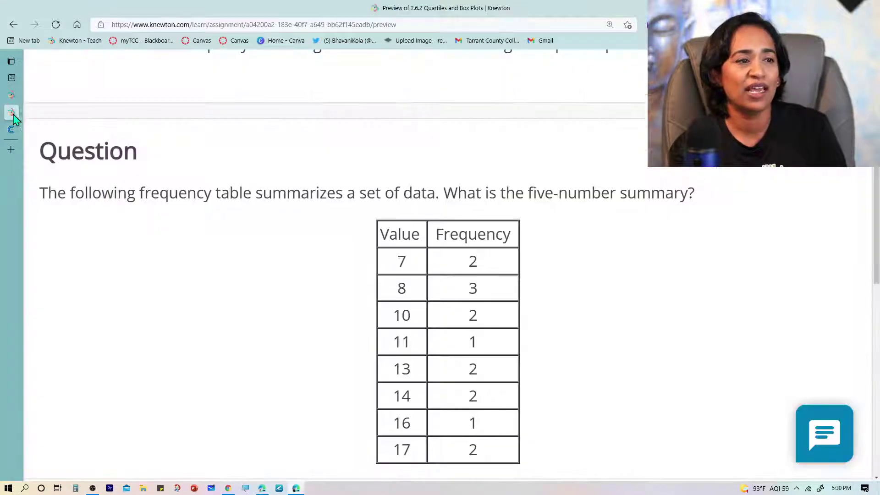
pyautogui.scroll(-15, 624, 315)
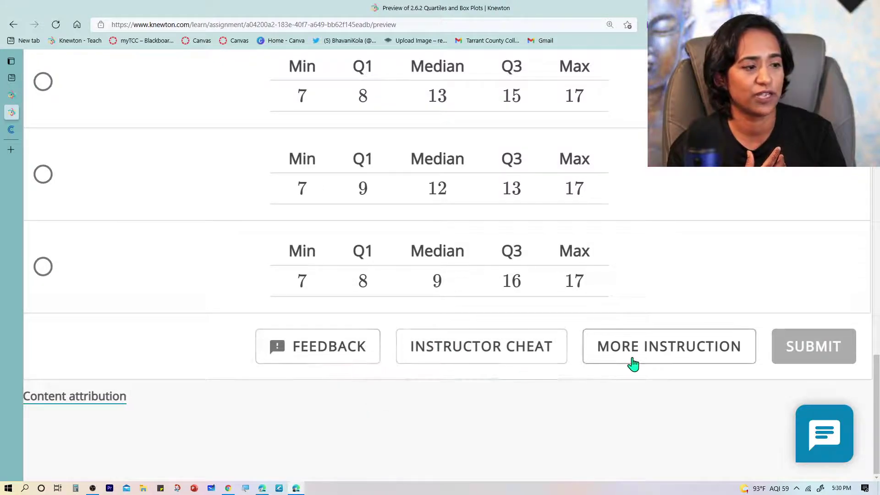
pyautogui.scroll(7, 625, 359)
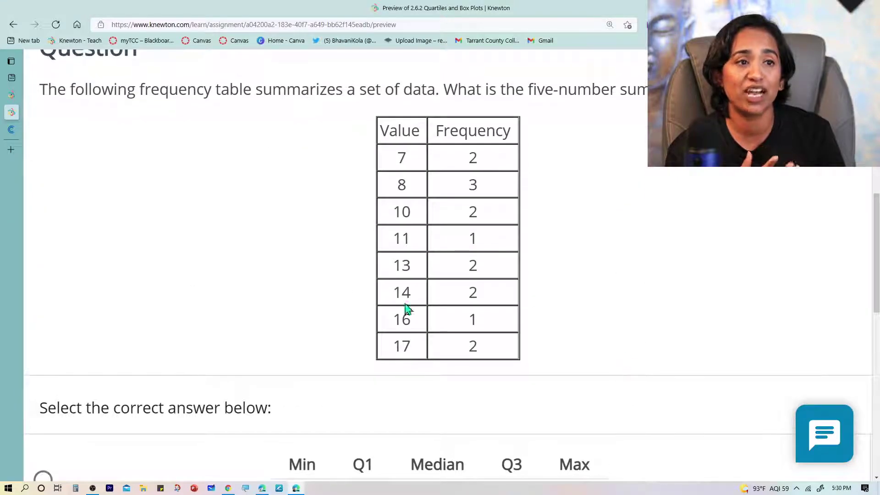
pyautogui.scroll(-10, 589, 376)
pyautogui.click(499, 347)
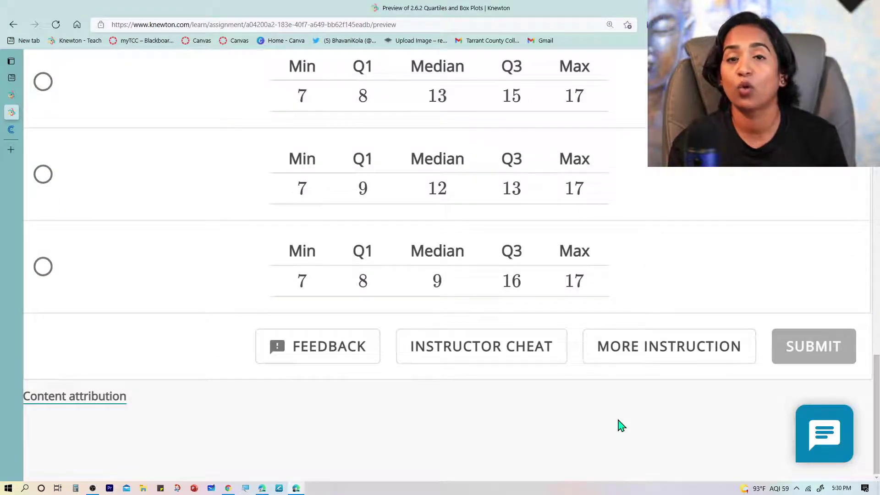
pyautogui.click(507, 344)
pyautogui.click(831, 360)
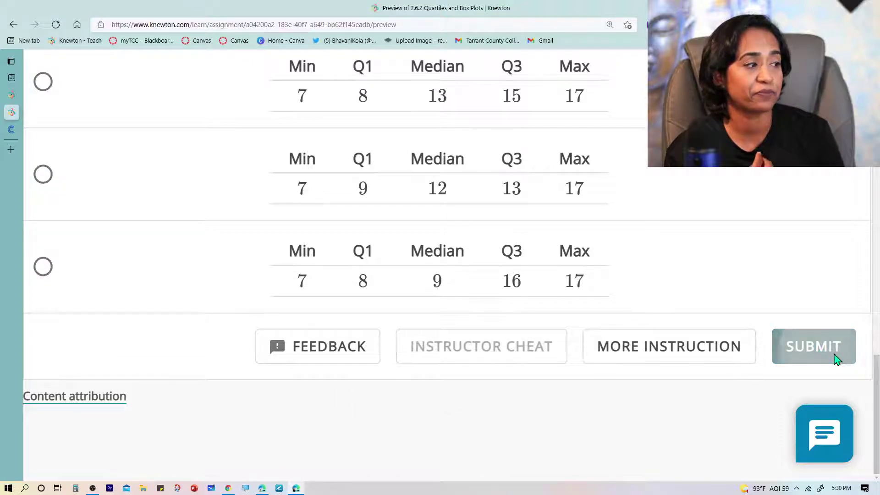
# Continue past the answer explanation and the percentiles and quartiles instruction to the next question
pyautogui.scroll(-10, 774, 366)
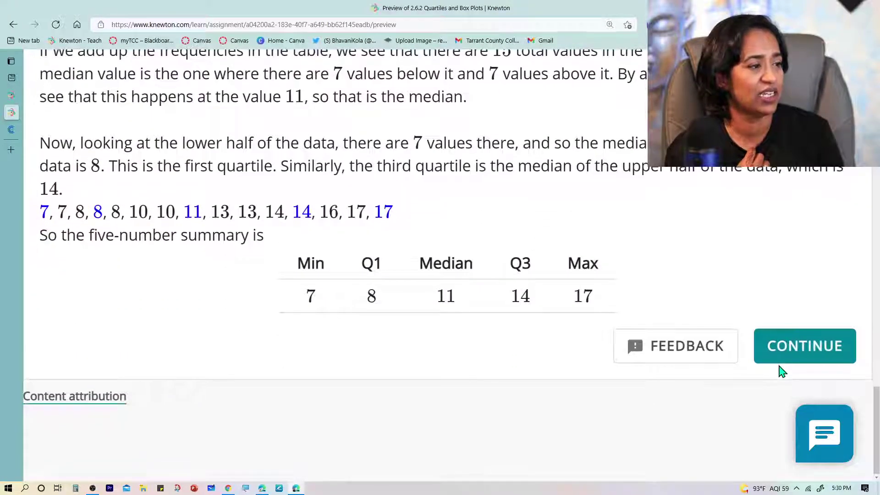
pyautogui.click(788, 349)
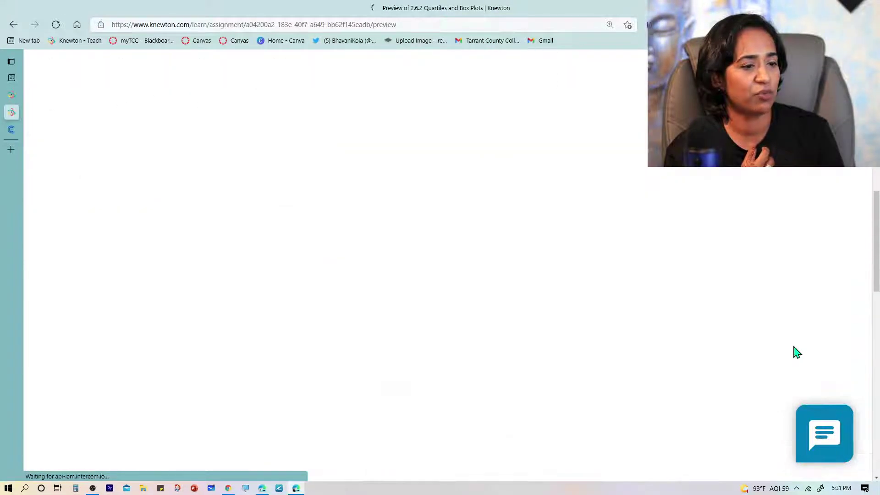
pyautogui.scroll(-8, 797, 352)
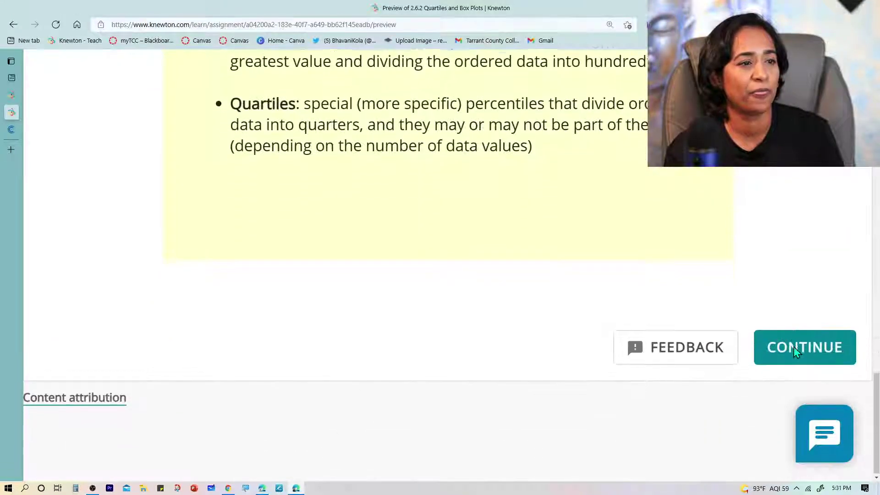
pyautogui.click(795, 351)
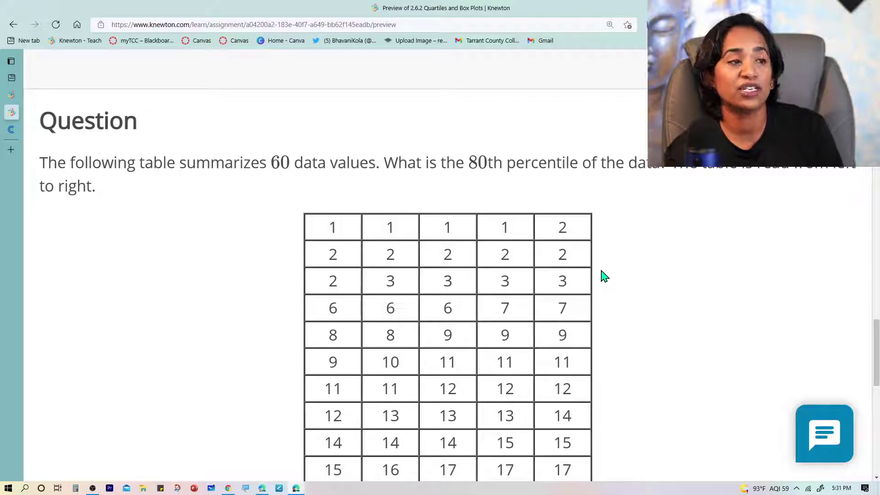
# Open more instruction for the 80th percentile question and review the how-to for finding the kth percentile
pyautogui.scroll(-10, 604, 277)
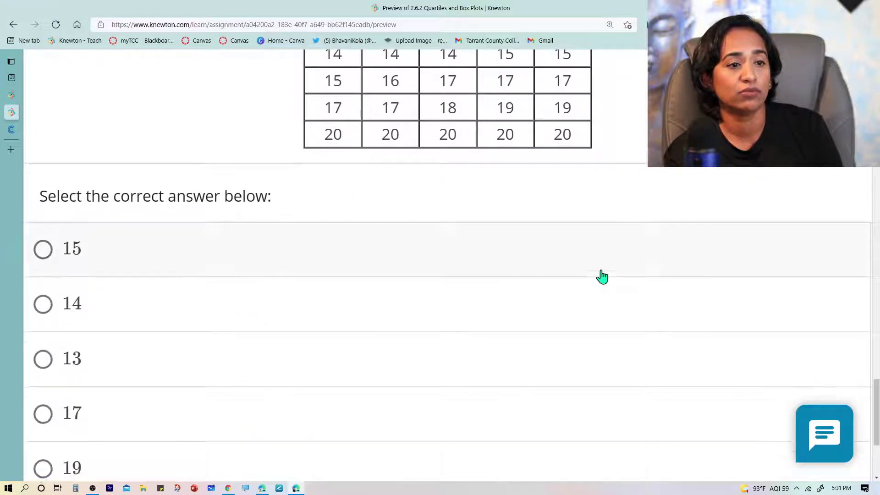
pyautogui.click(620, 358)
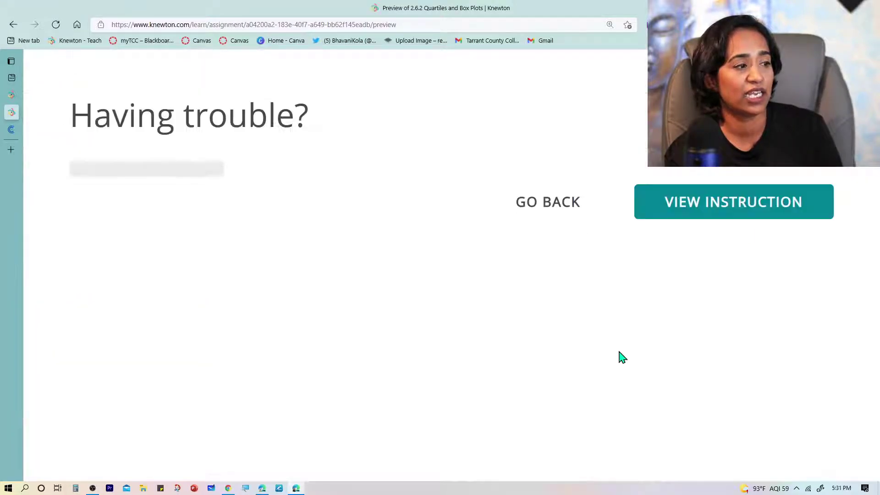
pyautogui.click(713, 309)
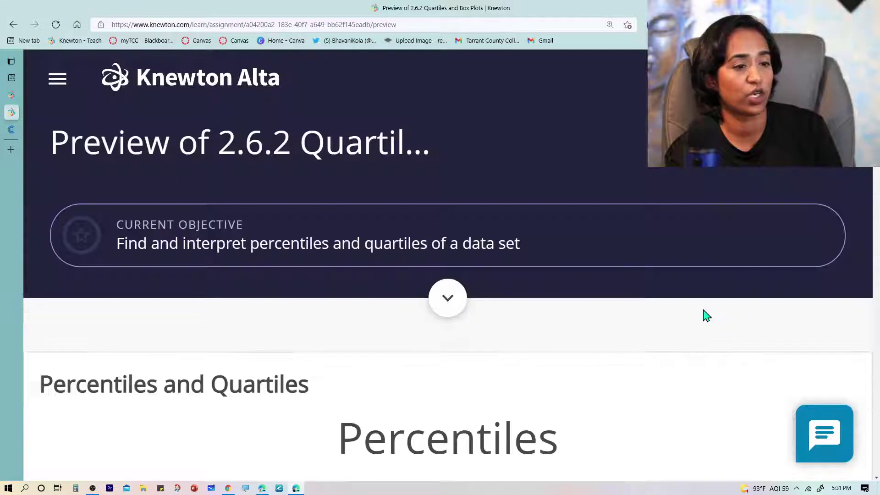
pyautogui.scroll(-15, 706, 316)
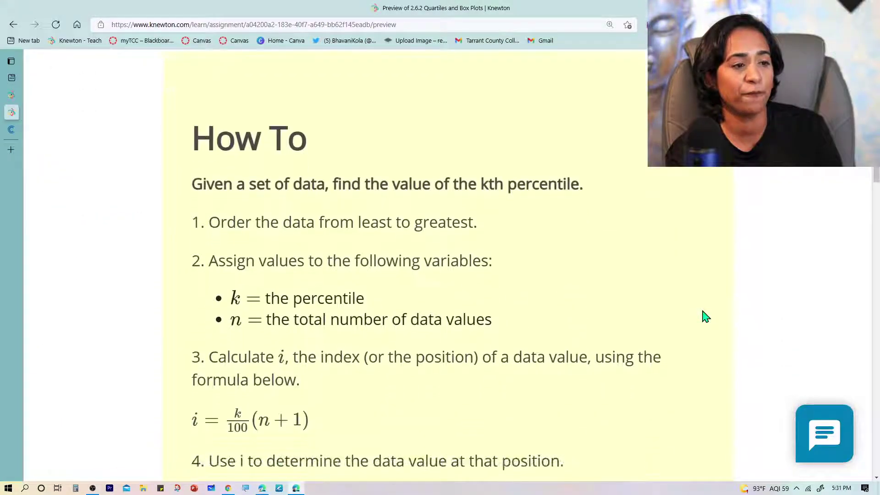
pyautogui.scroll(-1, 705, 316)
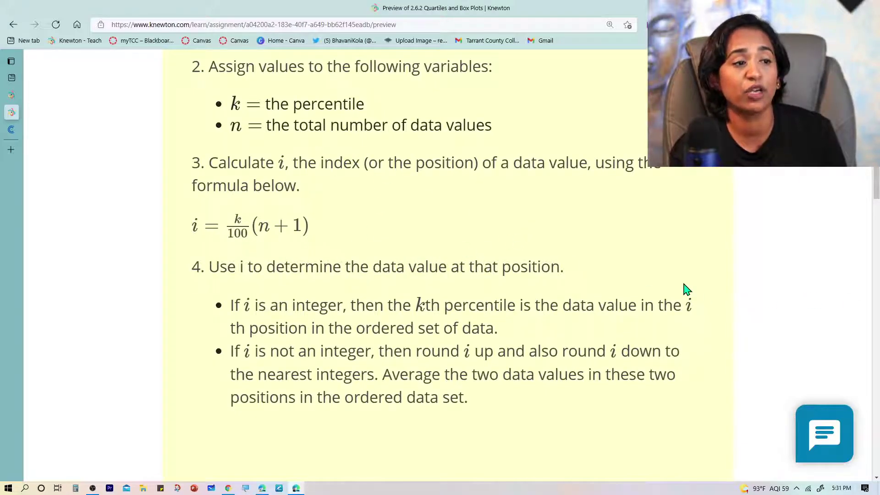
# Review the worked example on finding the 70th percentile of the 29 Academy Award ages, checking its index calculation against the ordered data
pyautogui.scroll(-8, 686, 289)
pyautogui.scroll(-9, 685, 289)
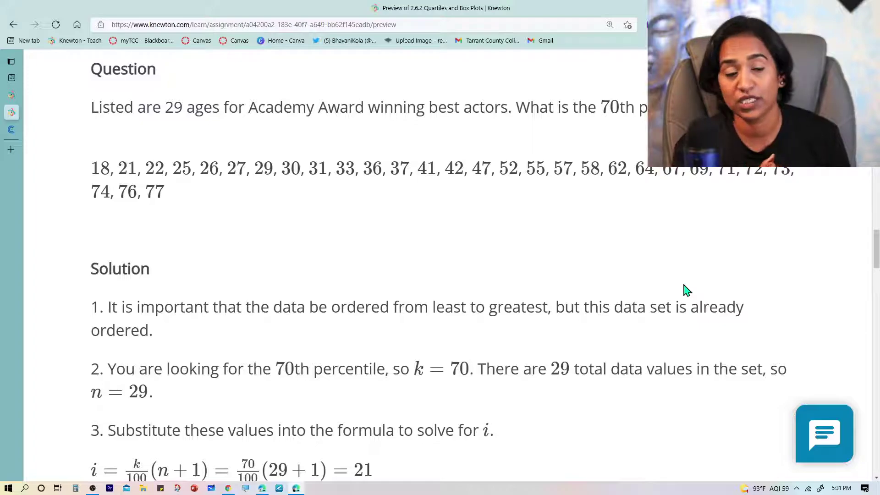
pyautogui.scroll(-4, 642, 297)
pyautogui.scroll(4, 641, 298)
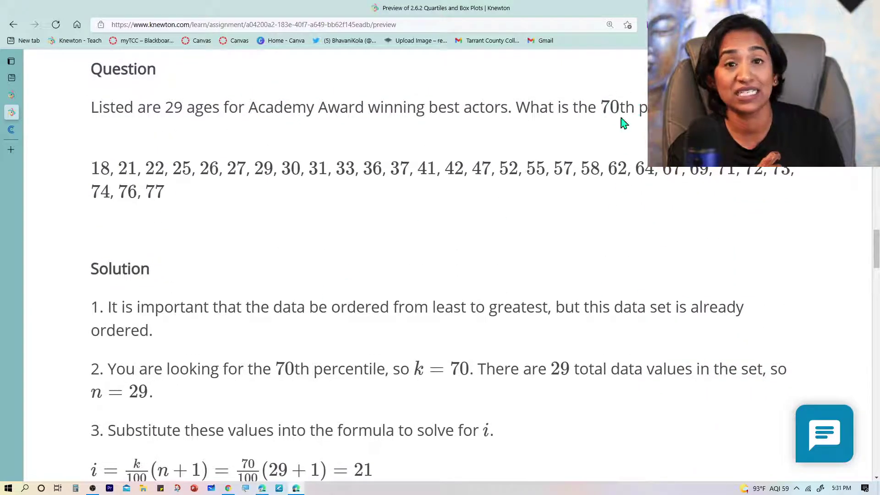
pyautogui.scroll(-4, 476, 353)
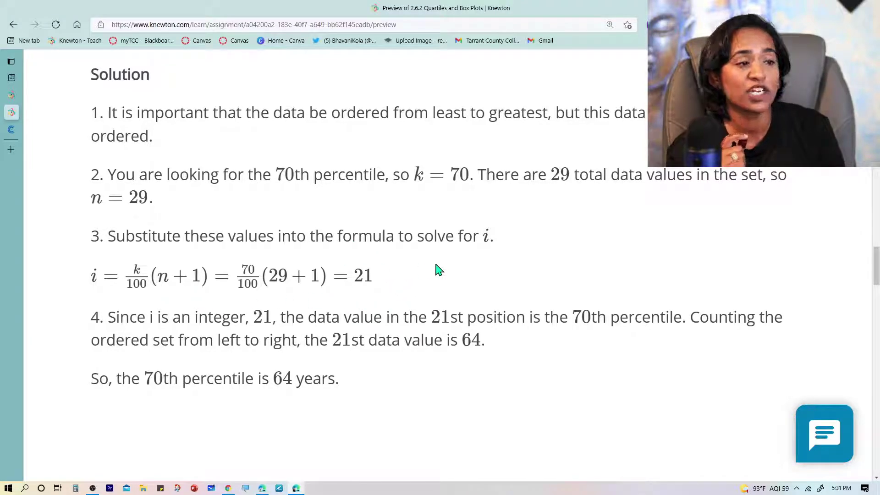
pyautogui.scroll(7, 436, 270)
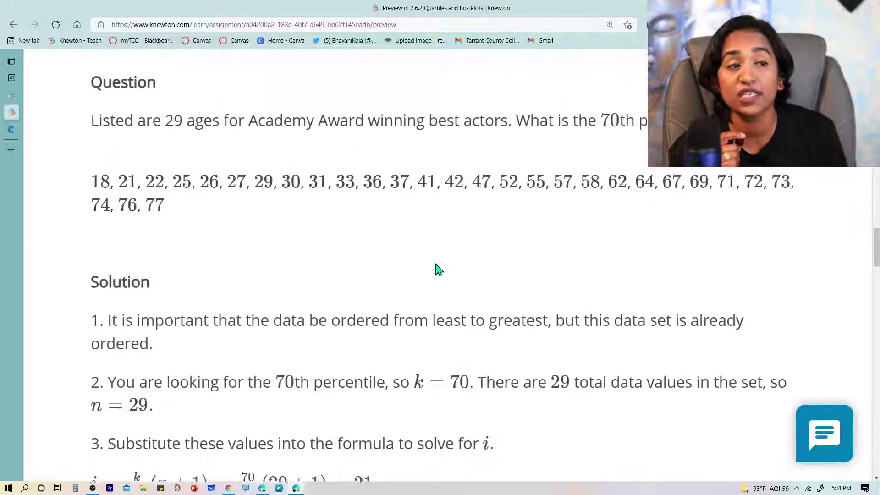
pyautogui.scroll(-3, 436, 274)
pyautogui.scroll(-1, 436, 280)
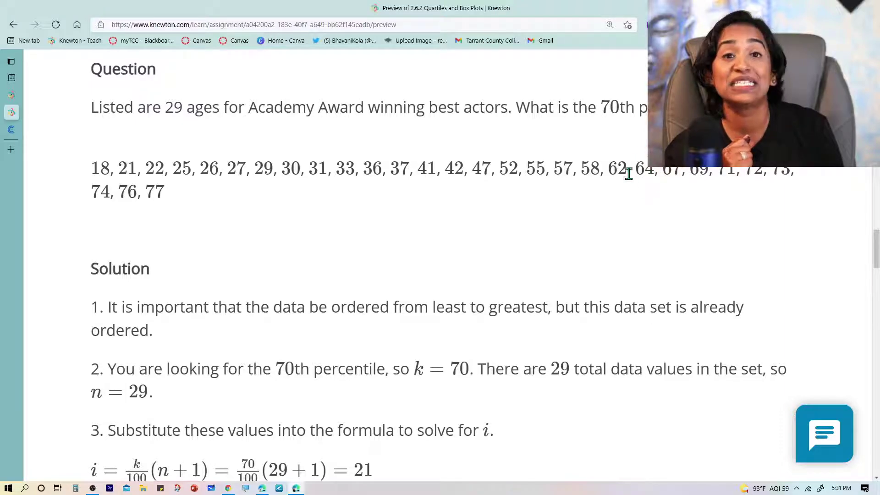
# Examine the 83rd percentile worked example, including how a non-integer index is rounded both ways and the two data values averaged
pyautogui.scroll(-20, 638, 187)
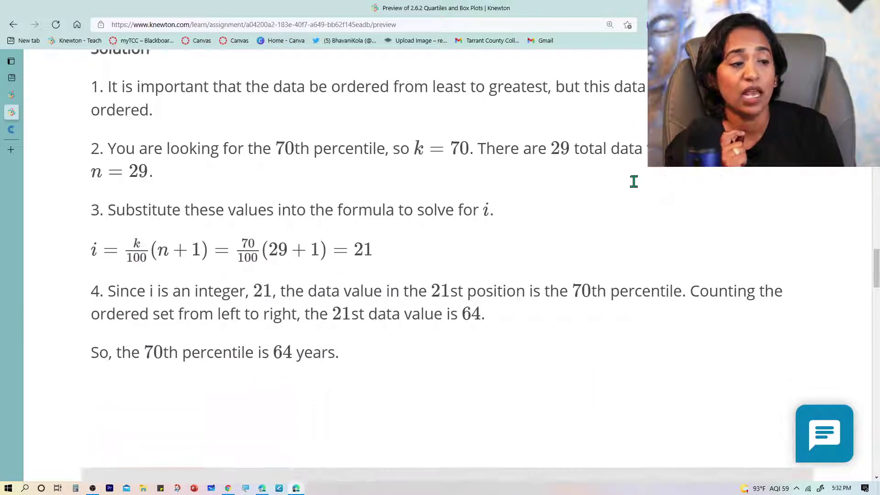
pyautogui.scroll(3, 632, 188)
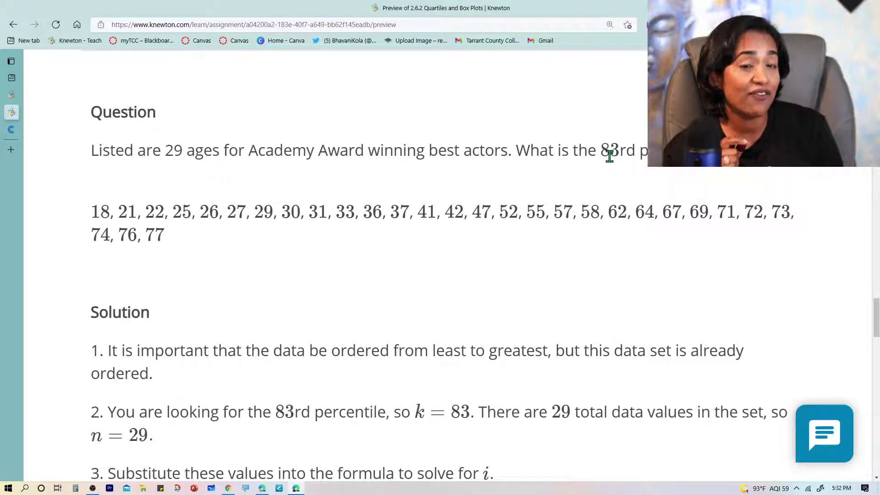
pyautogui.scroll(-8, 610, 158)
pyautogui.scroll(4, 581, 166)
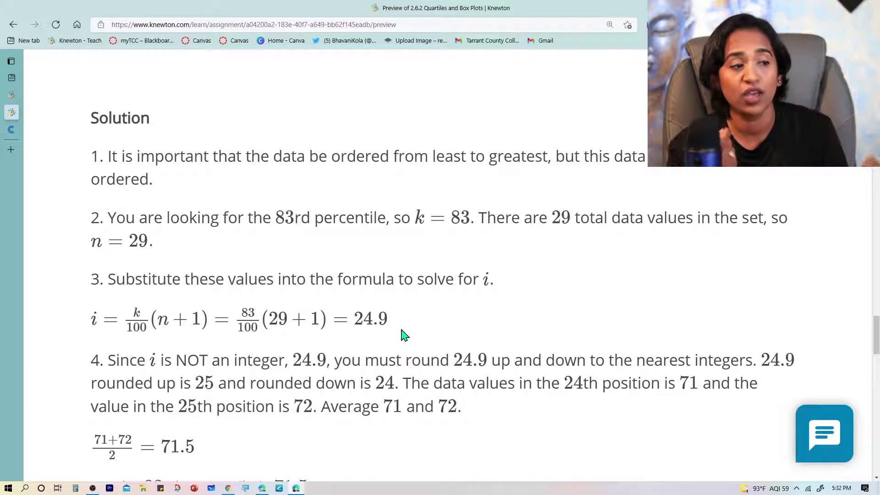
pyautogui.scroll(4, 403, 334)
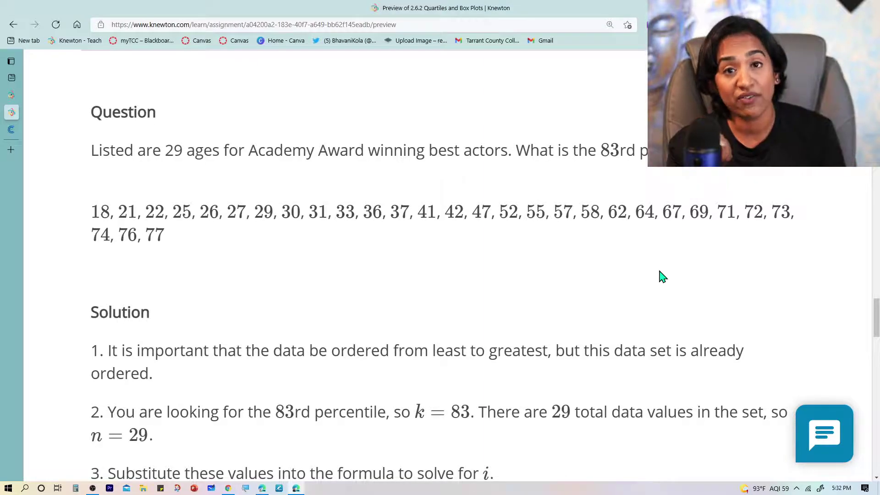
pyautogui.scroll(-8, 660, 275)
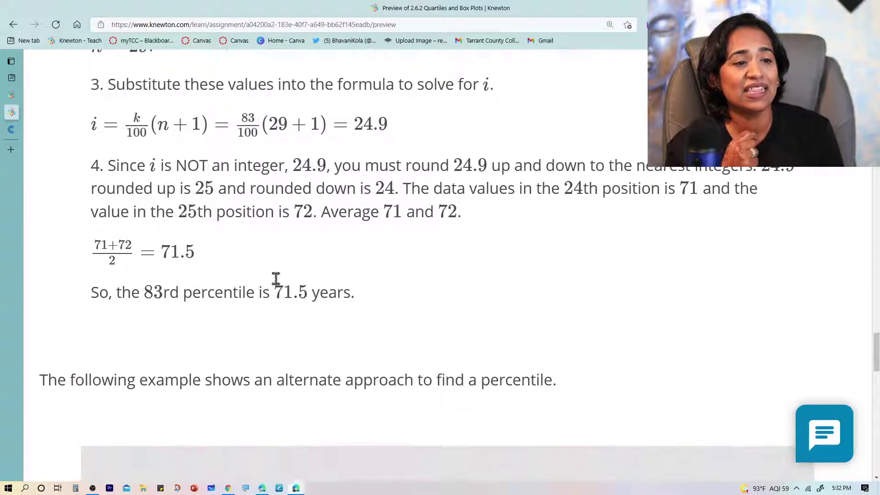